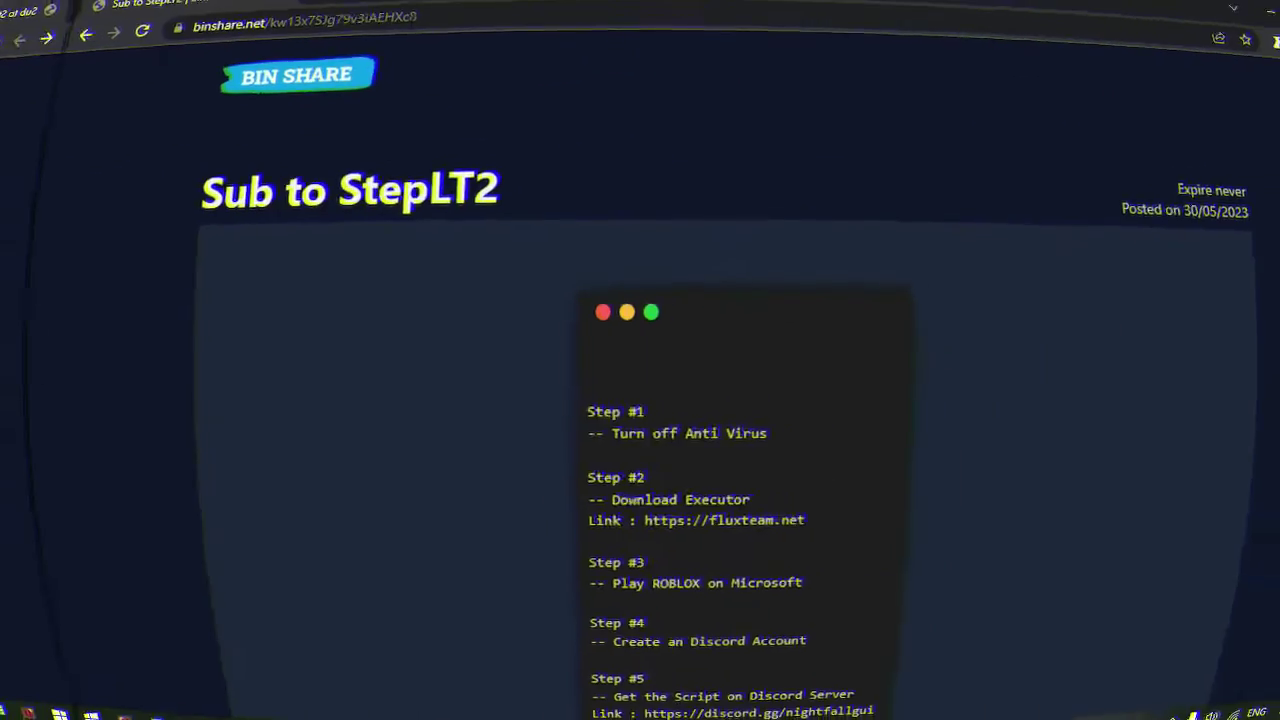
Scroll the 'Sub to StepLT2' paste to read Step #1, 'Turn off Anti Virus'.
scroll(851, 460, "down", 2)
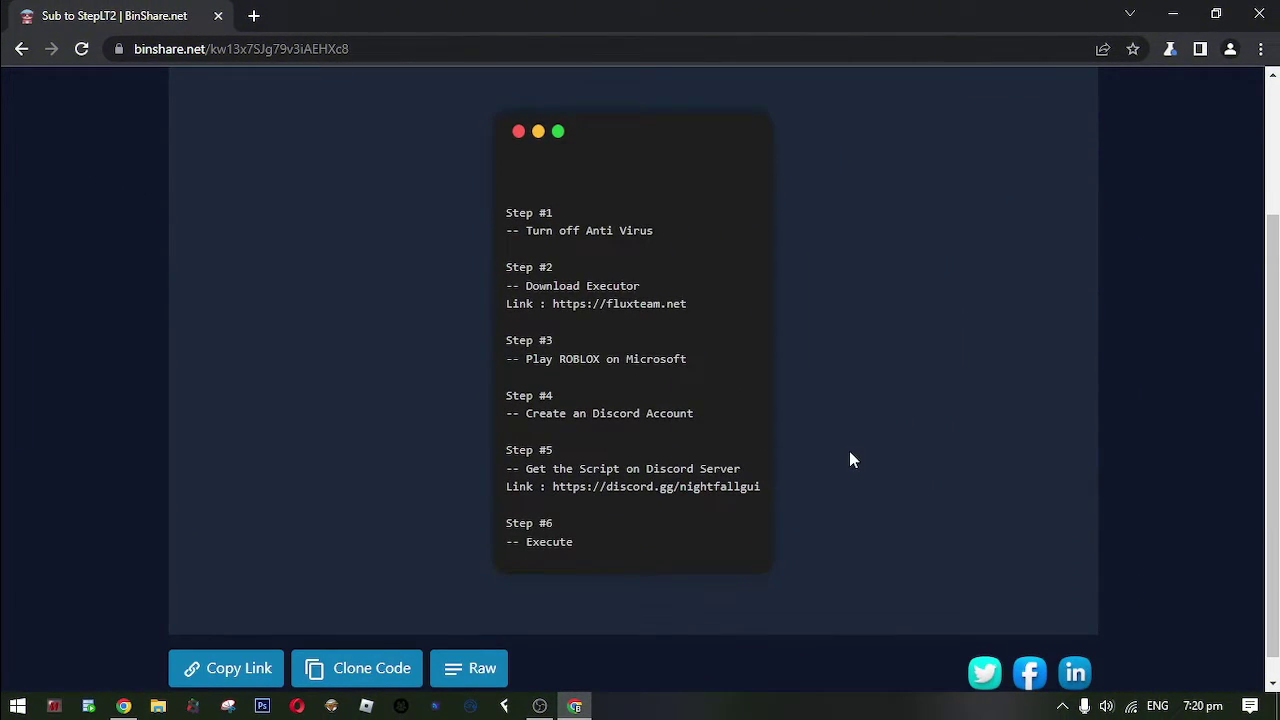
scroll(979, 366, "up", 2)
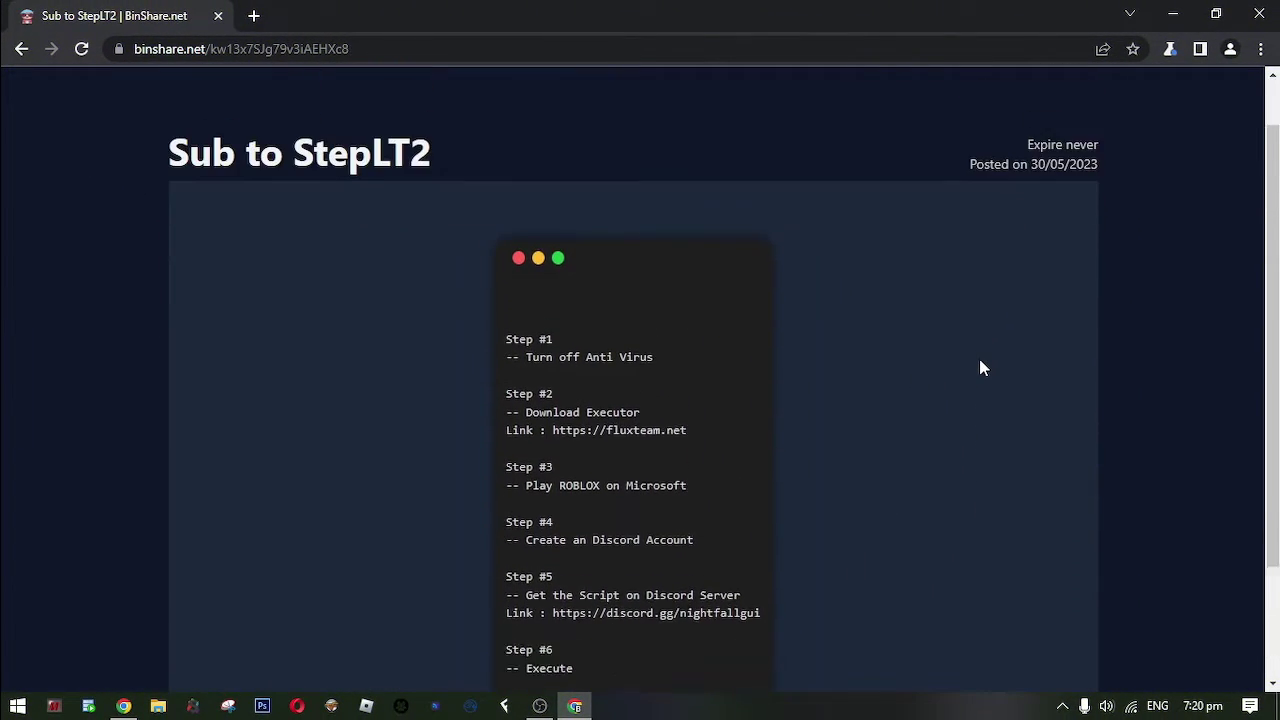
scroll(979, 366, "down", 1)
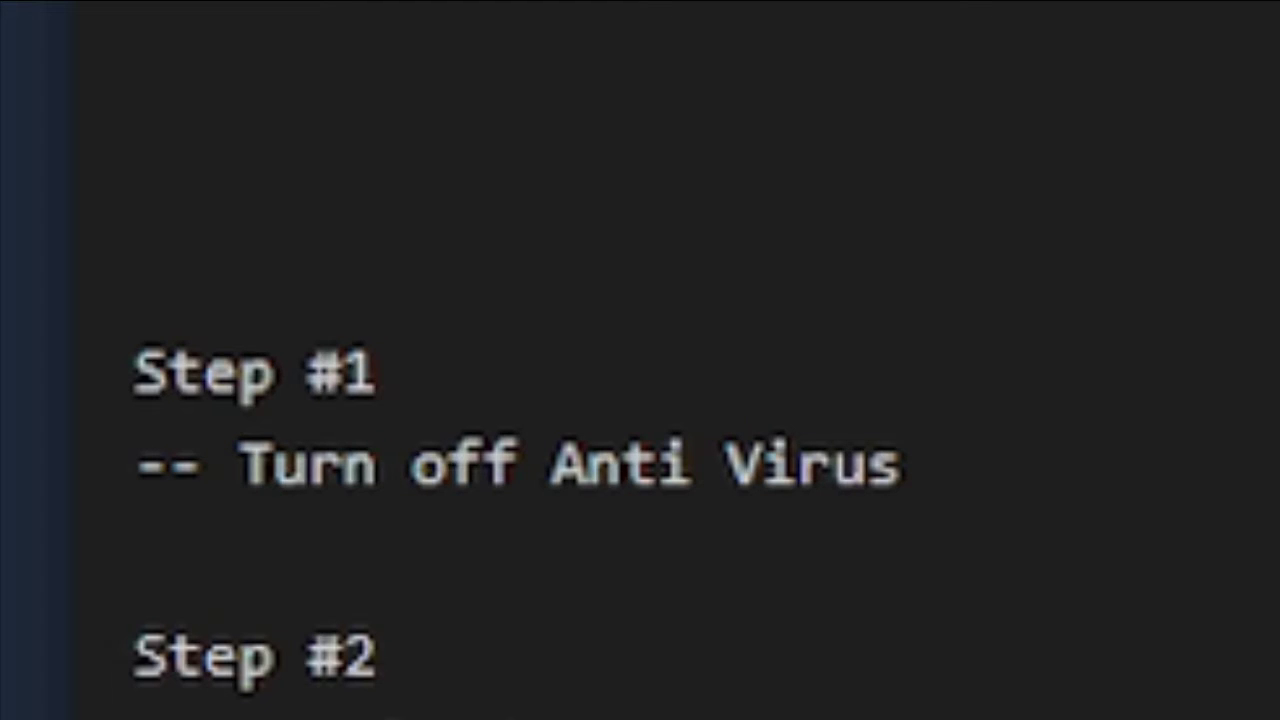
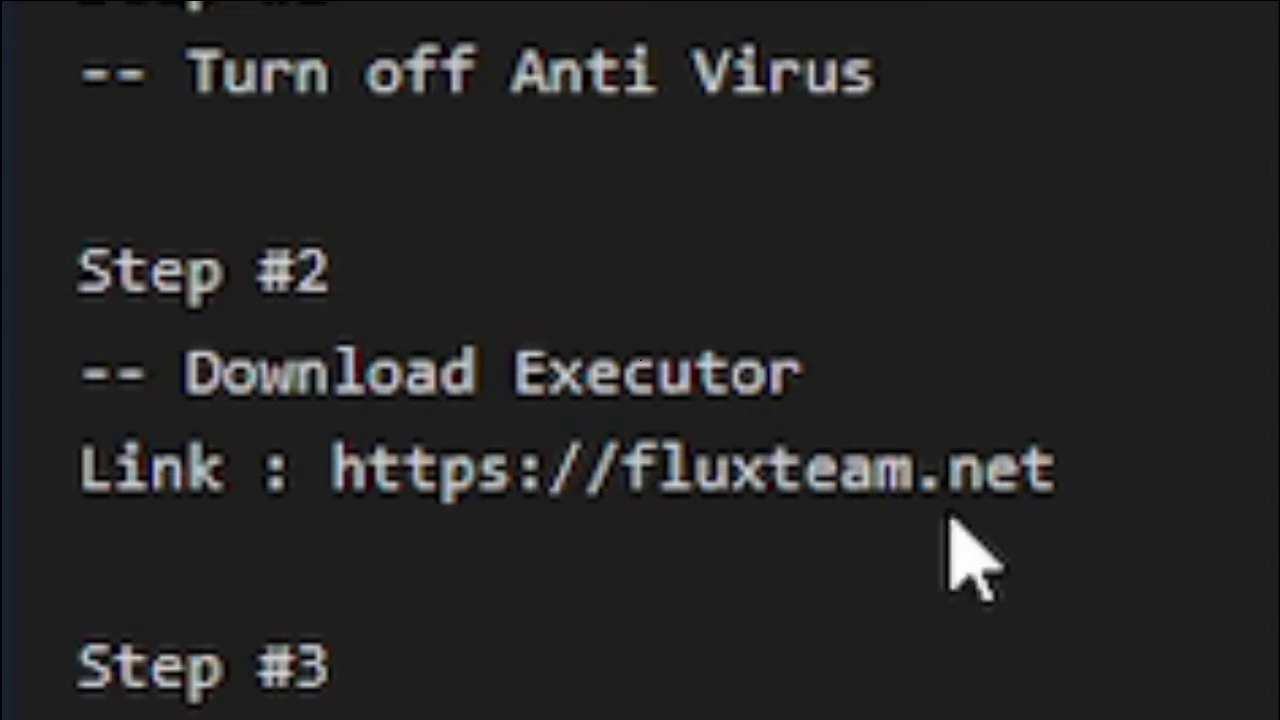
Copy the fluxteam.net link from the guide and open it in a new tab.
left_click_drag(1063, 460, 583, 465)
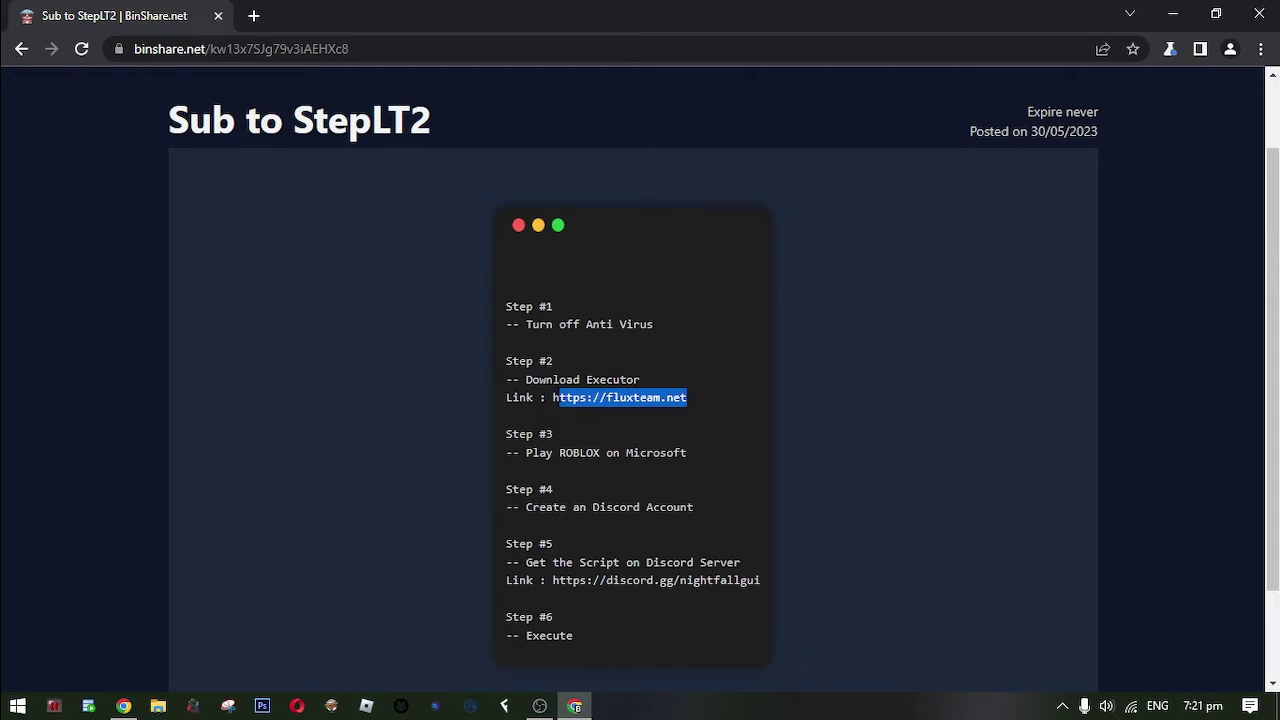
left_click(777, 410)
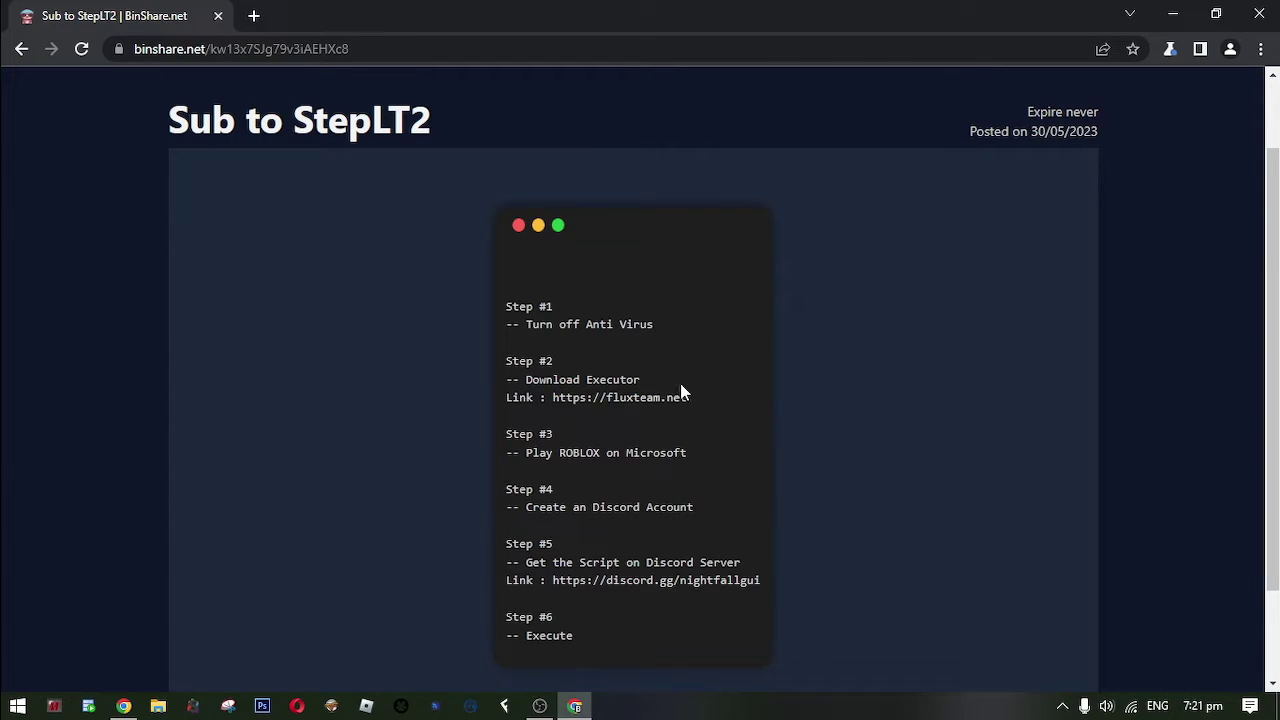
left_click(255, 17)
left_click(321, 50)
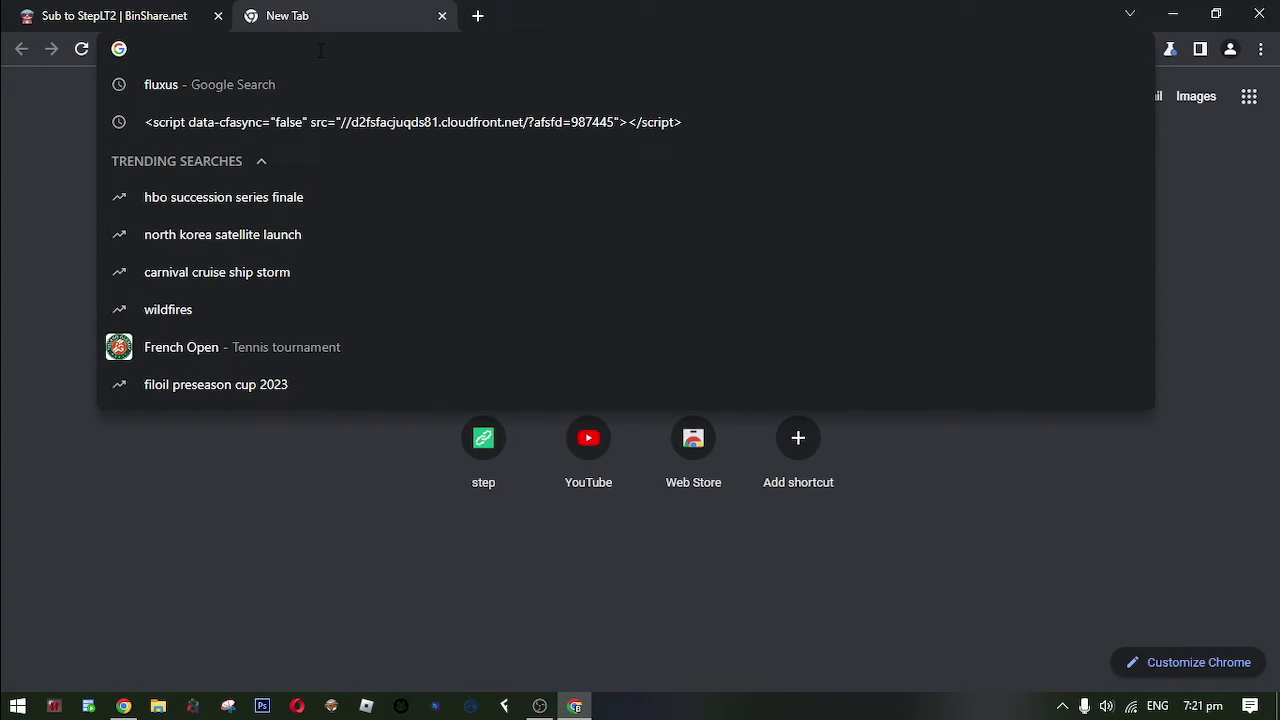
type("https://fluxteam.net")
key("Return")
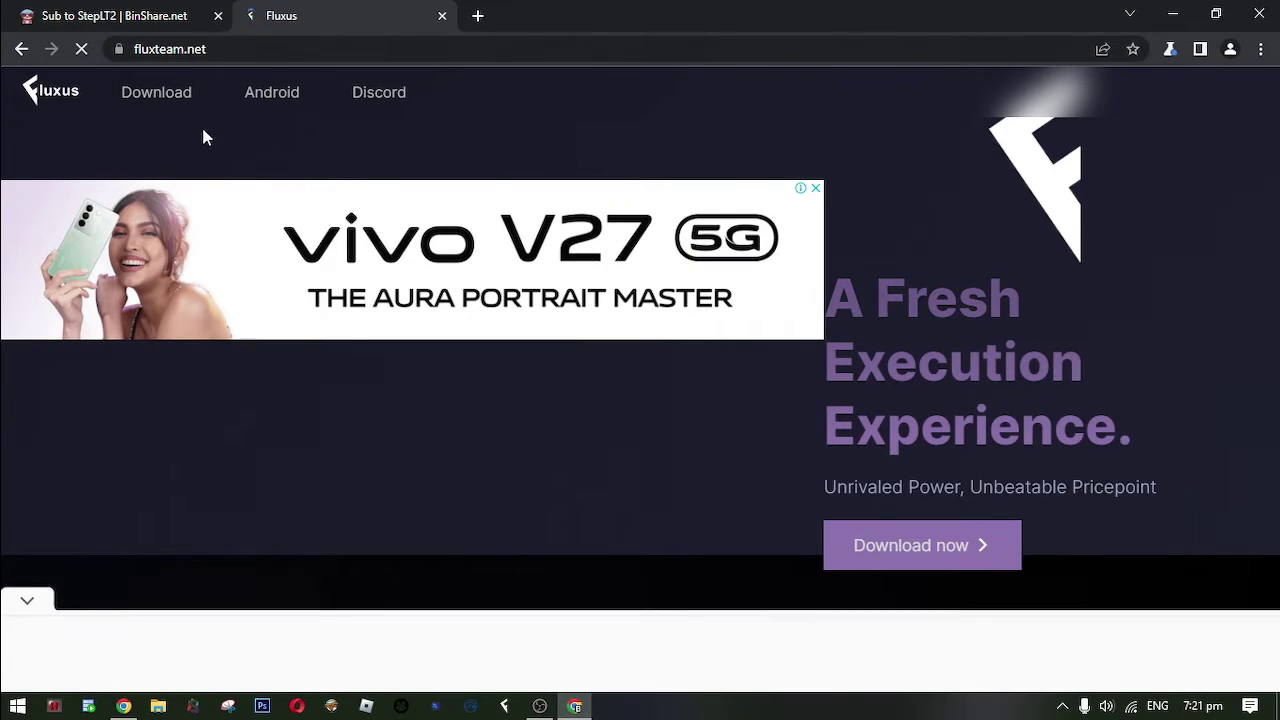
Go through Download now and the LV option to reach the Fluxus download page.
scroll(900, 480, "down", 1)
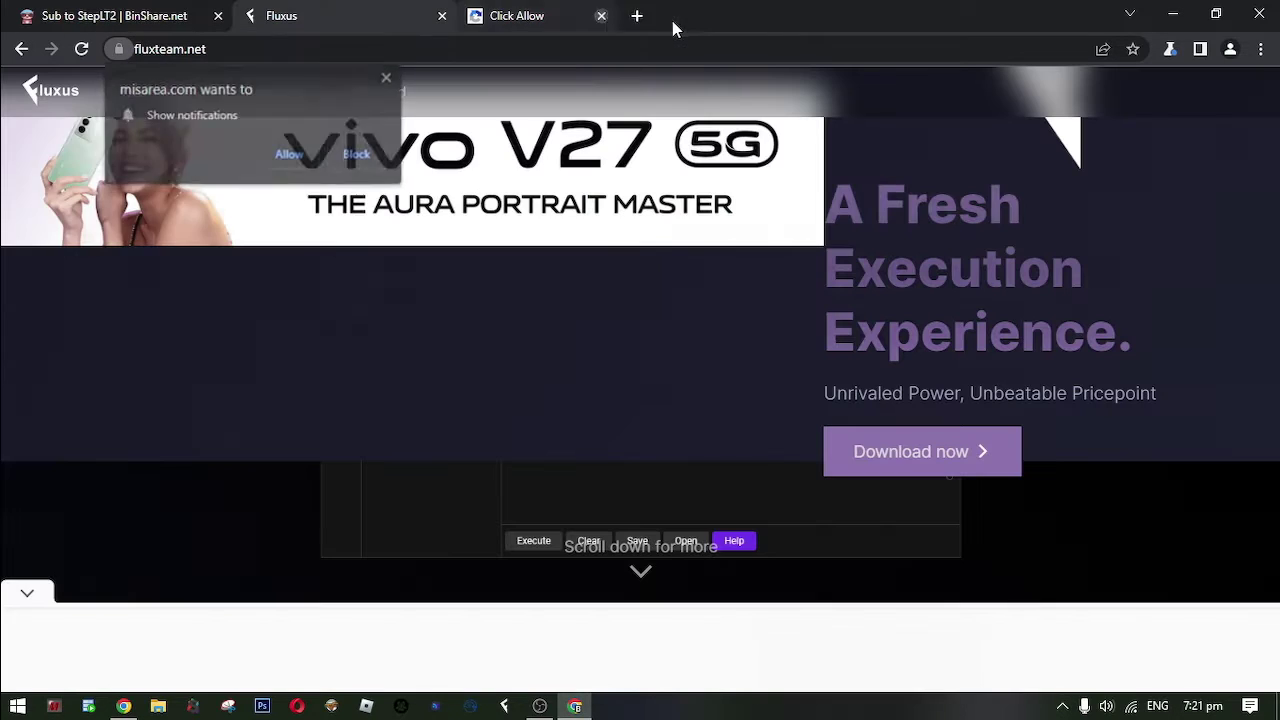
left_click(906, 466)
left_click(671, 460)
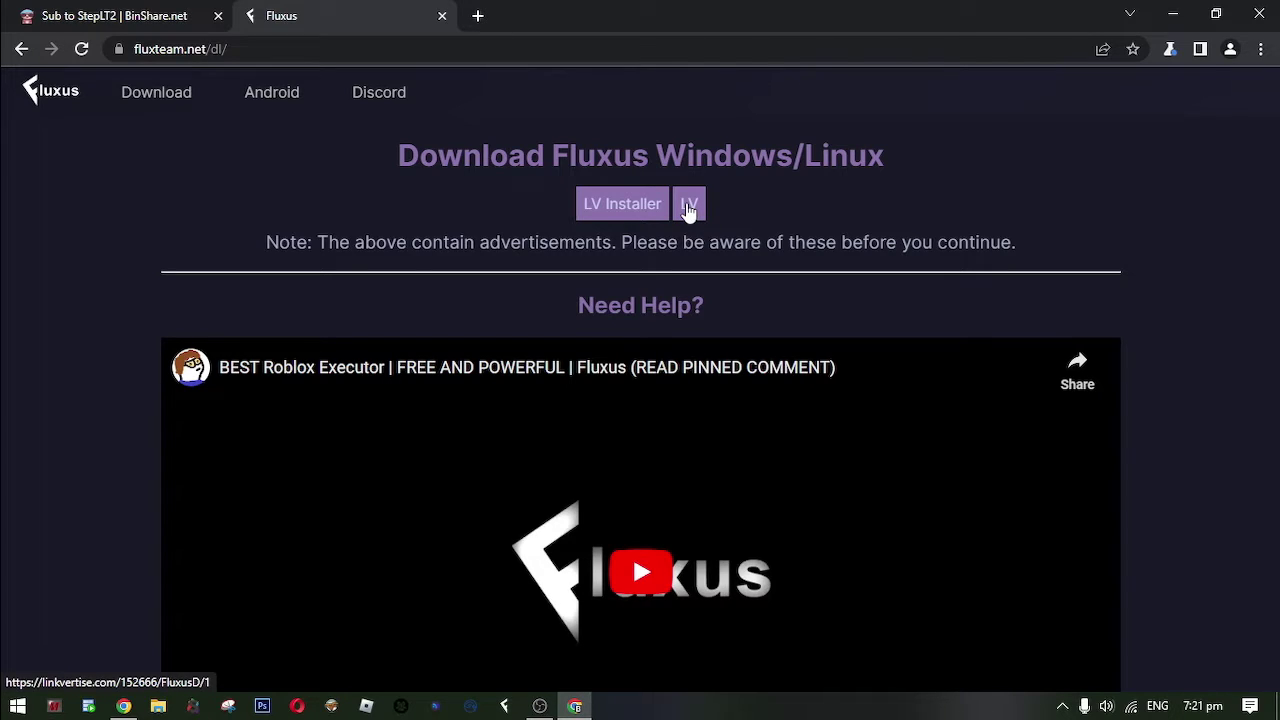
left_click(689, 206)
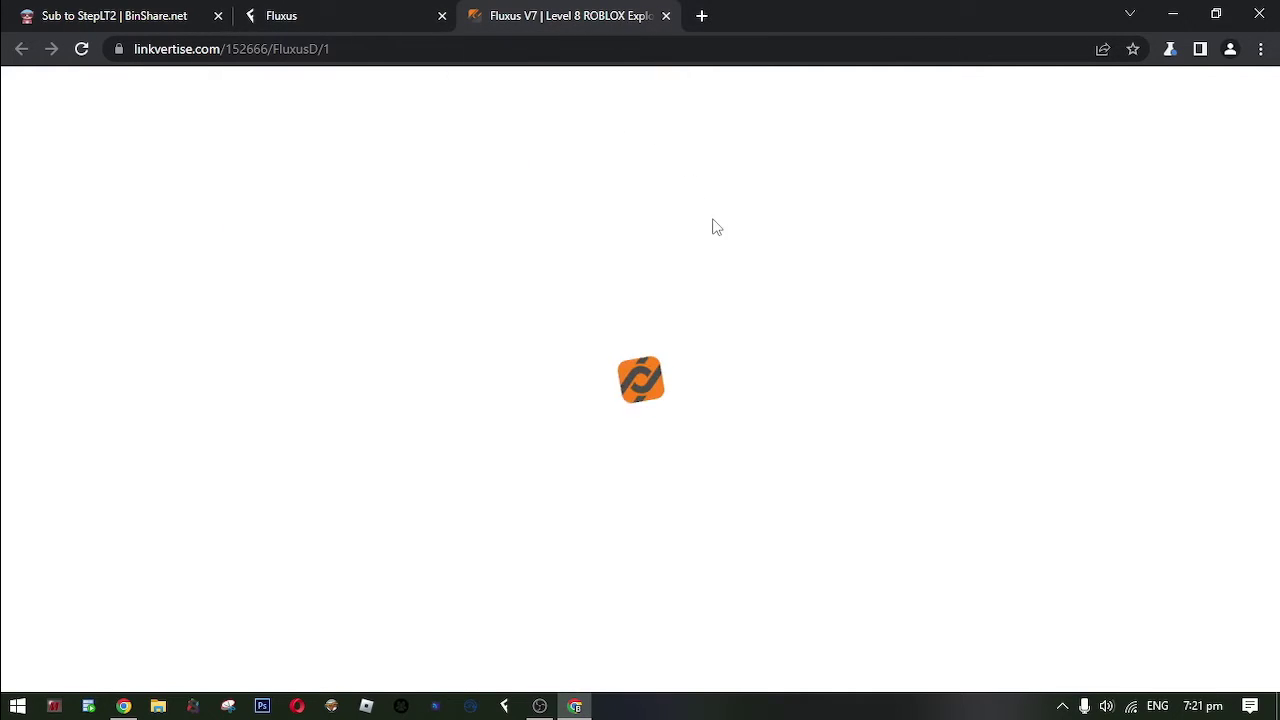
scroll(889, 323, "down", 6)
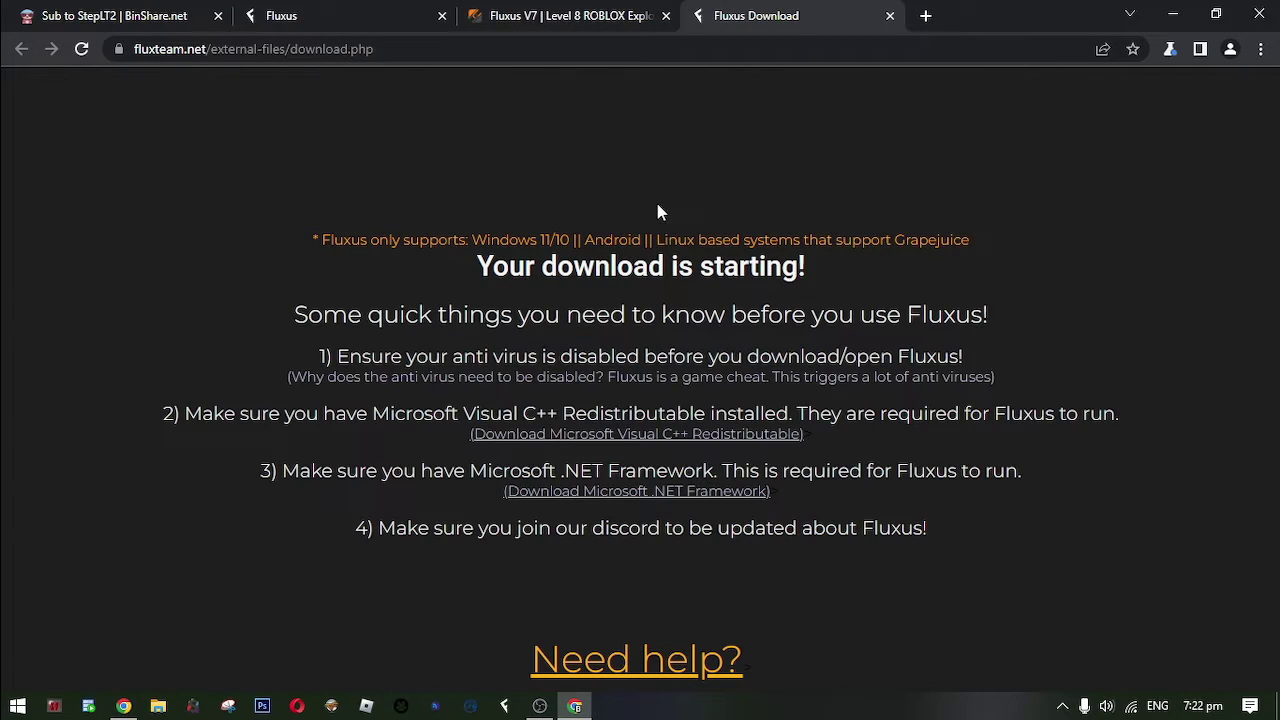
Close the Linkvertise tab and keep the flagged Fluxus (2).zip download on the Downloads page.
left_click(666, 16)
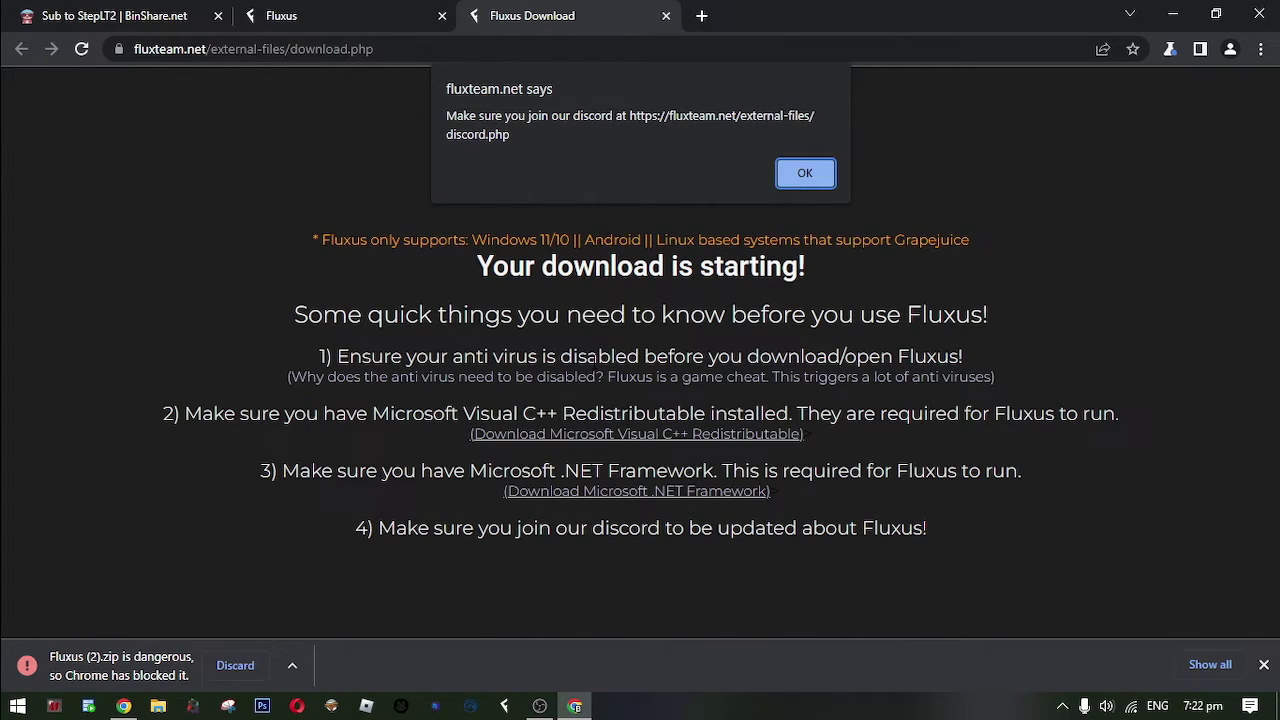
key("Return")
key("ctrl+j")
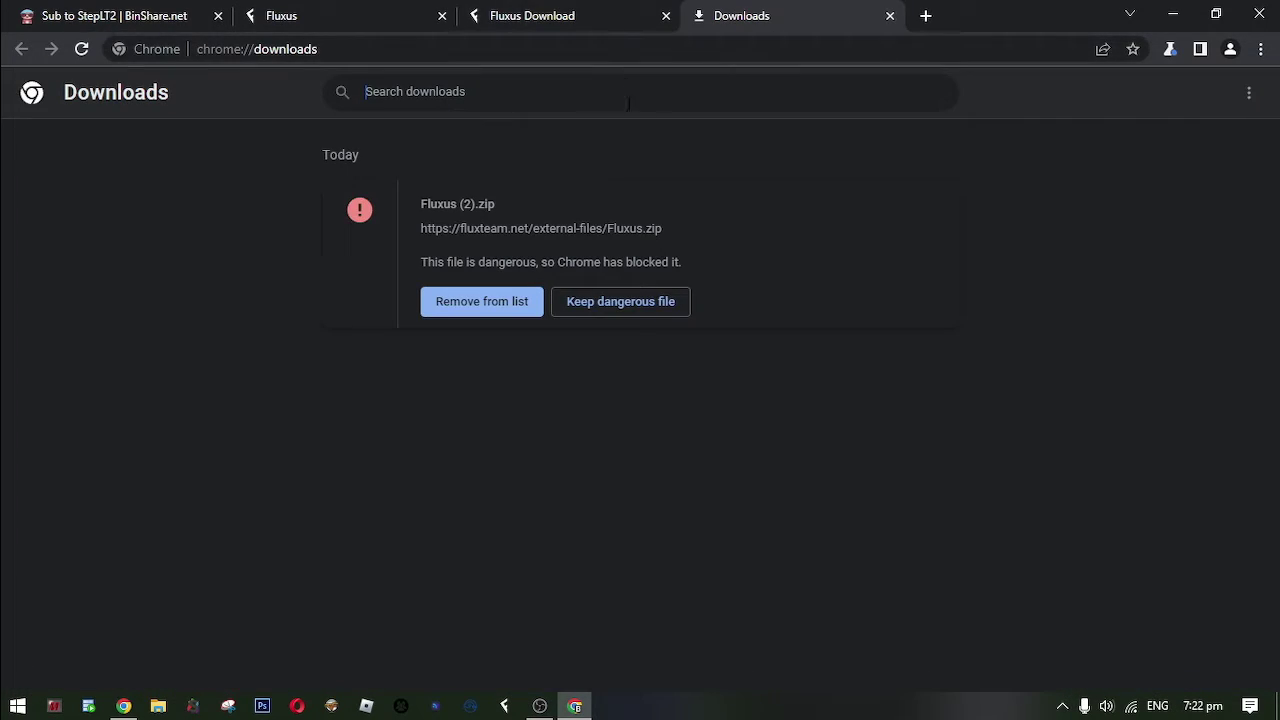
left_click(637, 317)
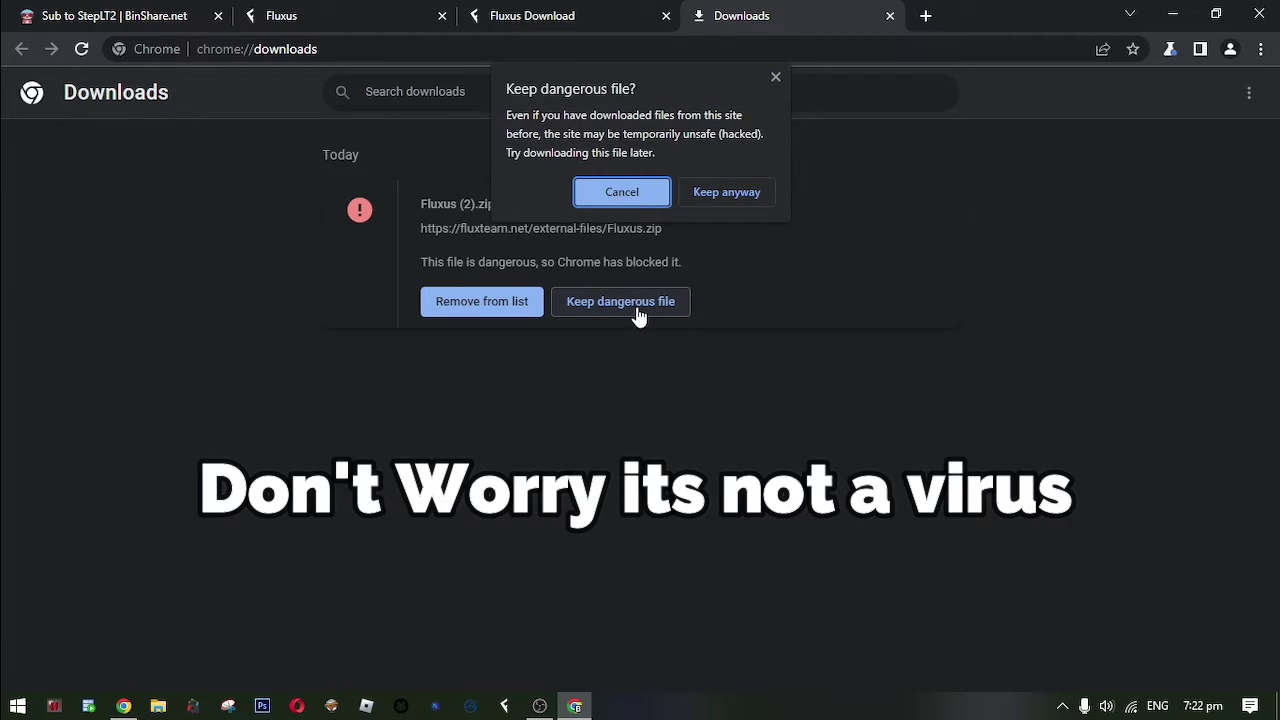
left_click(724, 197)
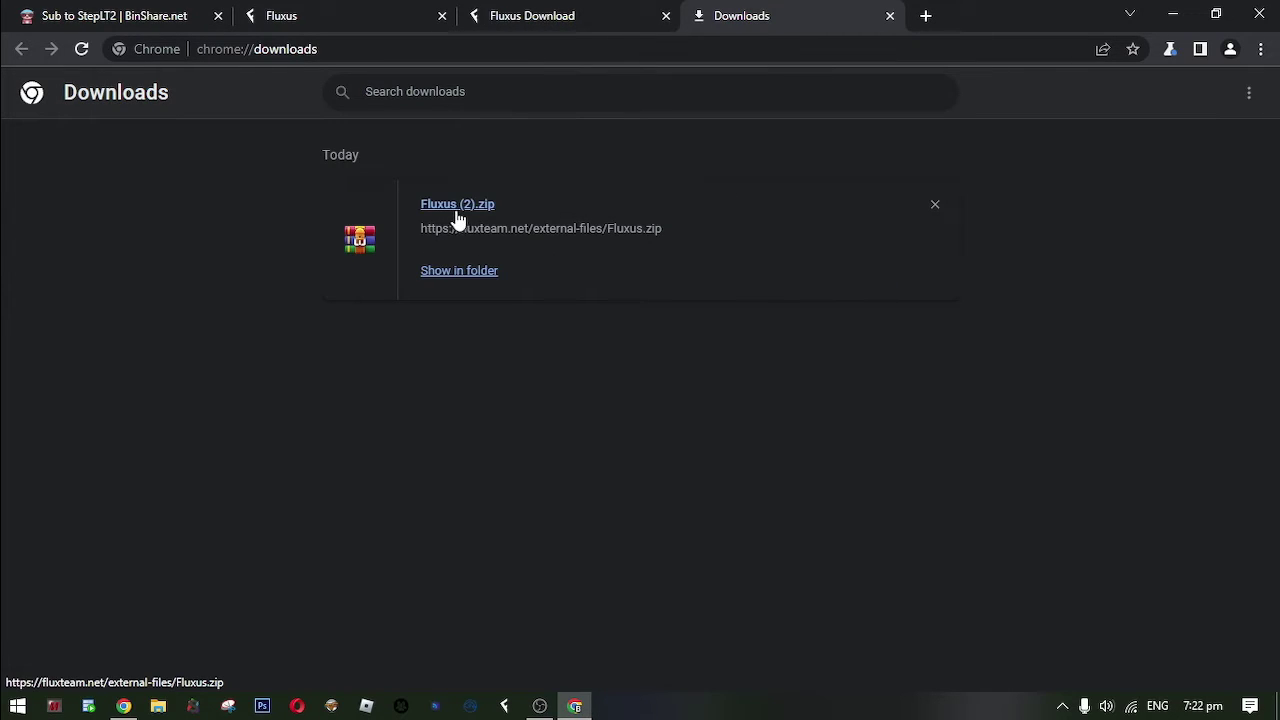
Move Fluxus (2).zip into the executor folder and open it in WinRAR.
left_click_drag(455, 215, 860, 360)
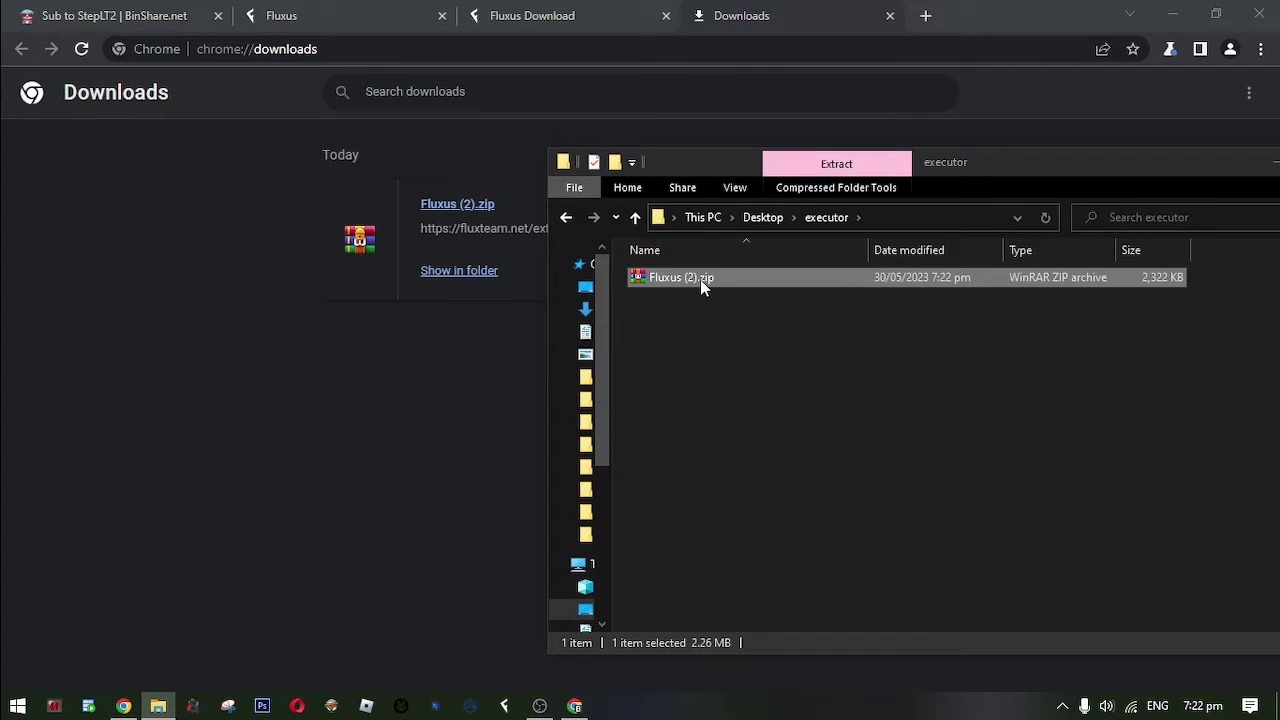
double_click(700, 279)
left_click_drag(289, 346, 1074, 390)
left_click(1258, 532)
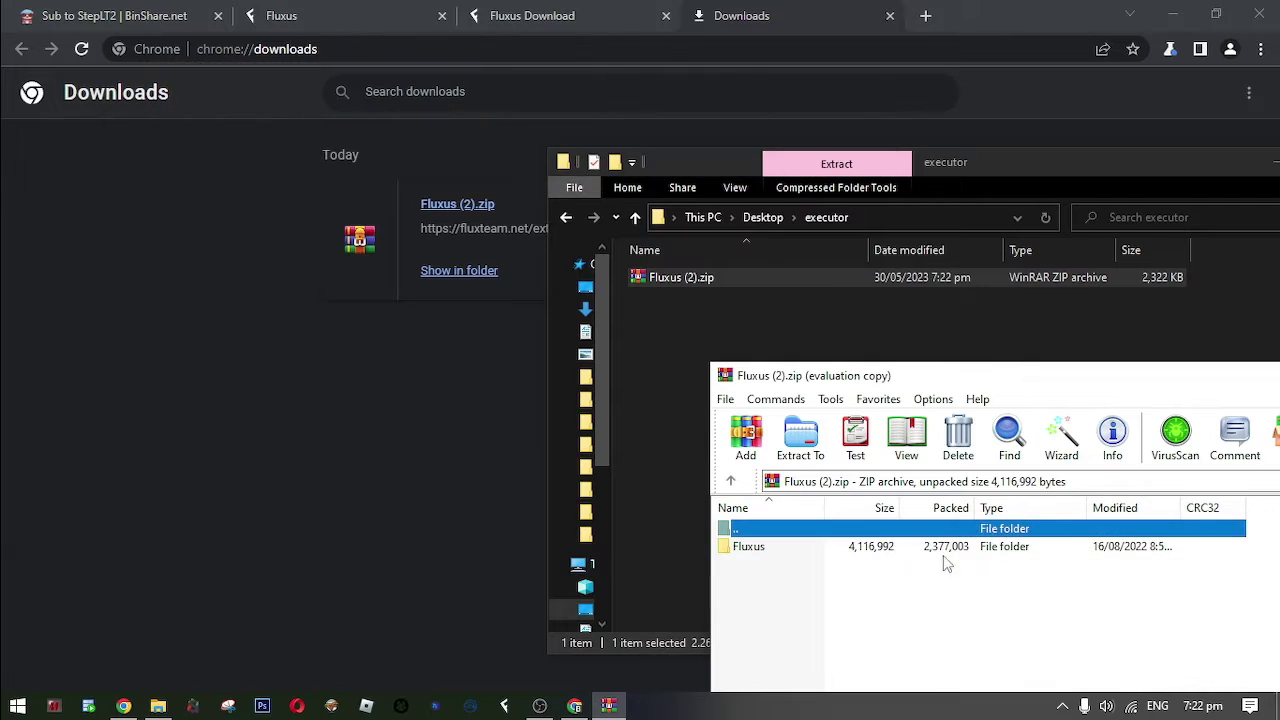
Extract the Fluxus folder into executor, close WinRAR, and open the extracted folder.
left_click_drag(775, 555, 646, 380)
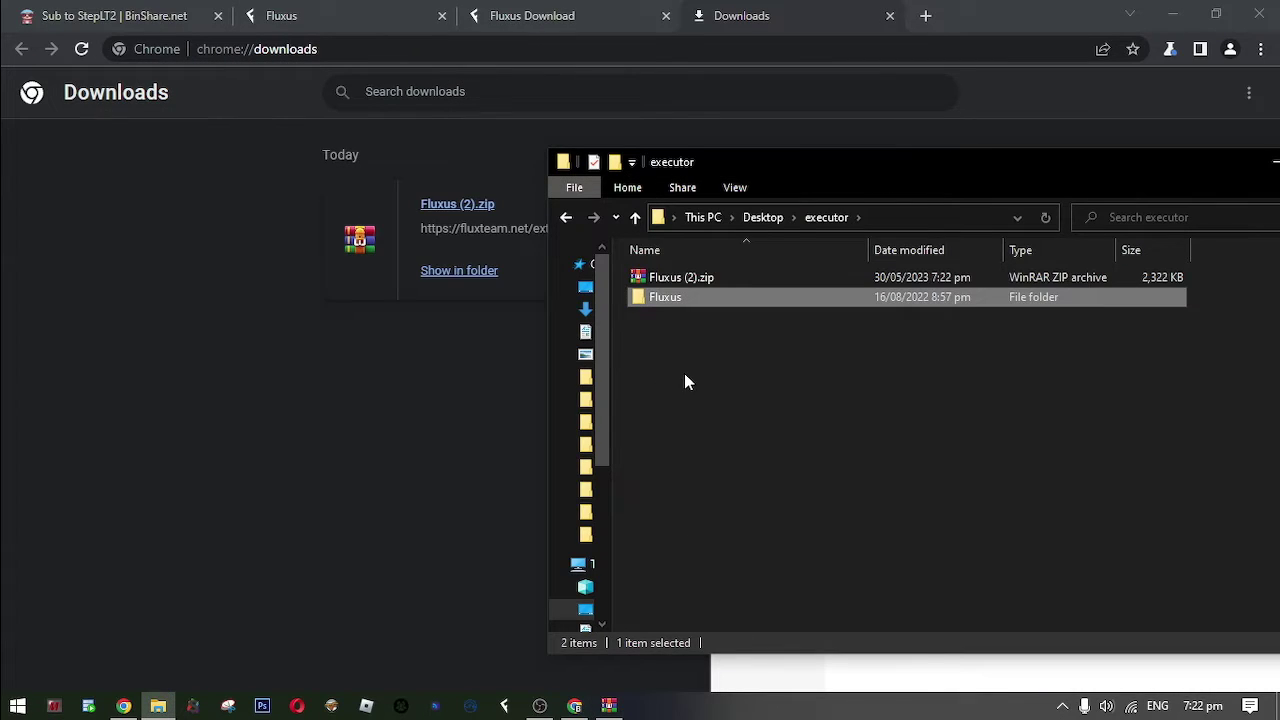
left_click(918, 688)
left_click_drag(960, 372, 271, 372)
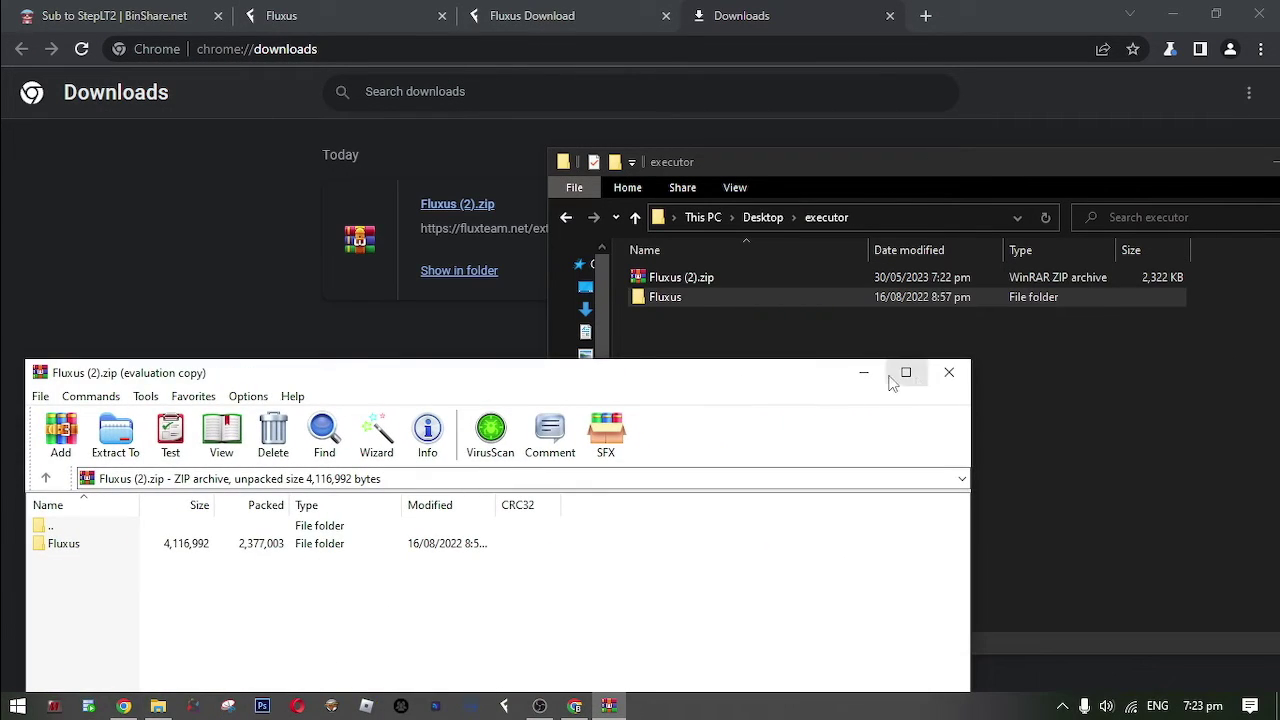
left_click(948, 373)
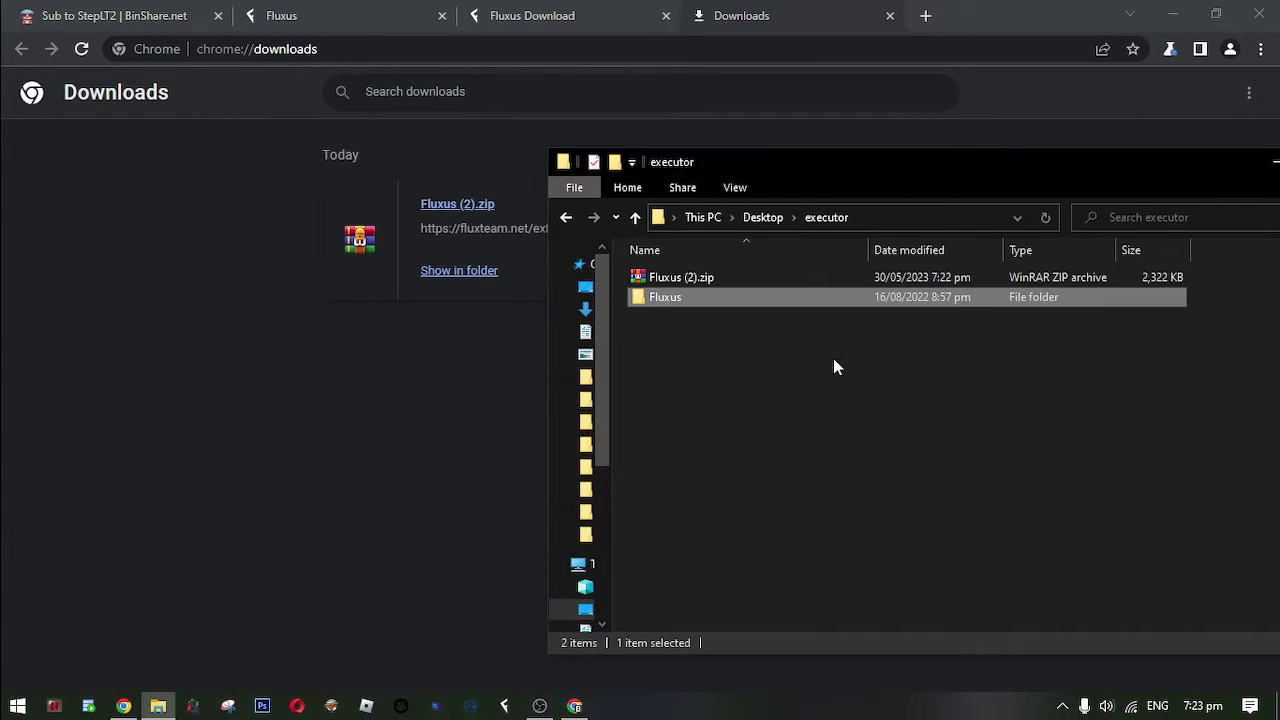
double_click(689, 296)
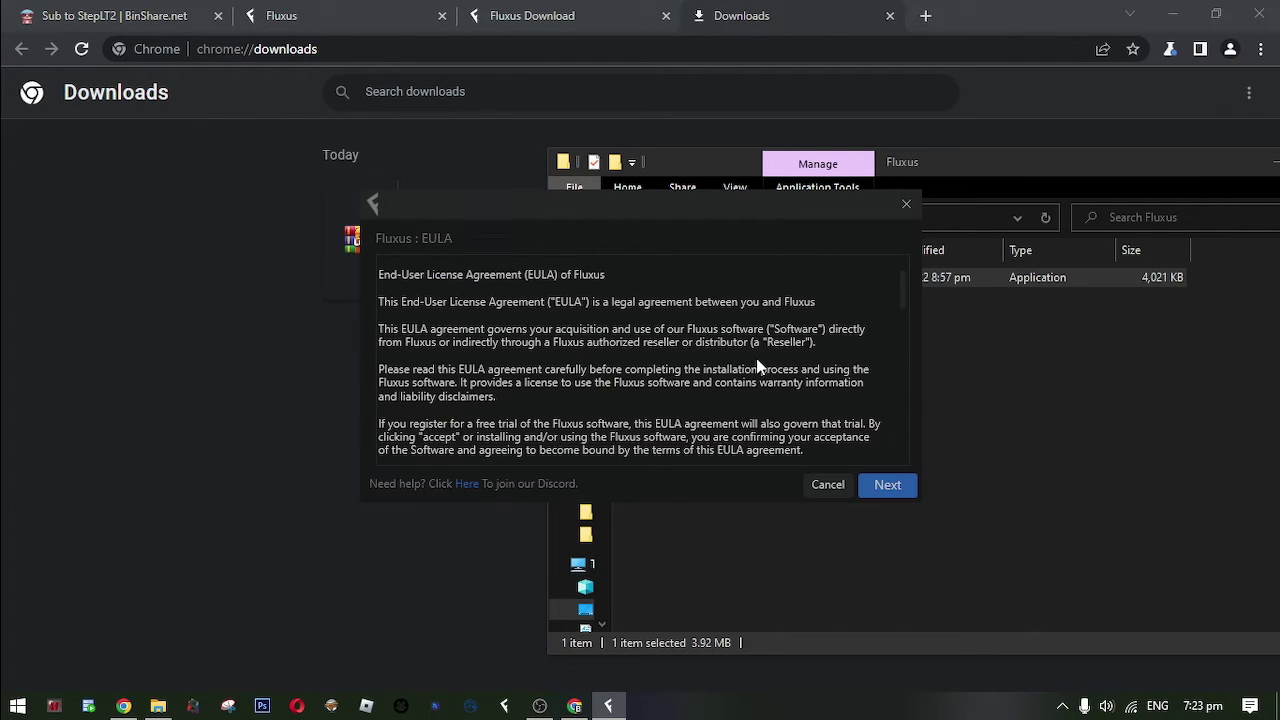
Accept the Fluxus EULA, install to Current Path, then bring up and position the editor.
left_click(900, 490)
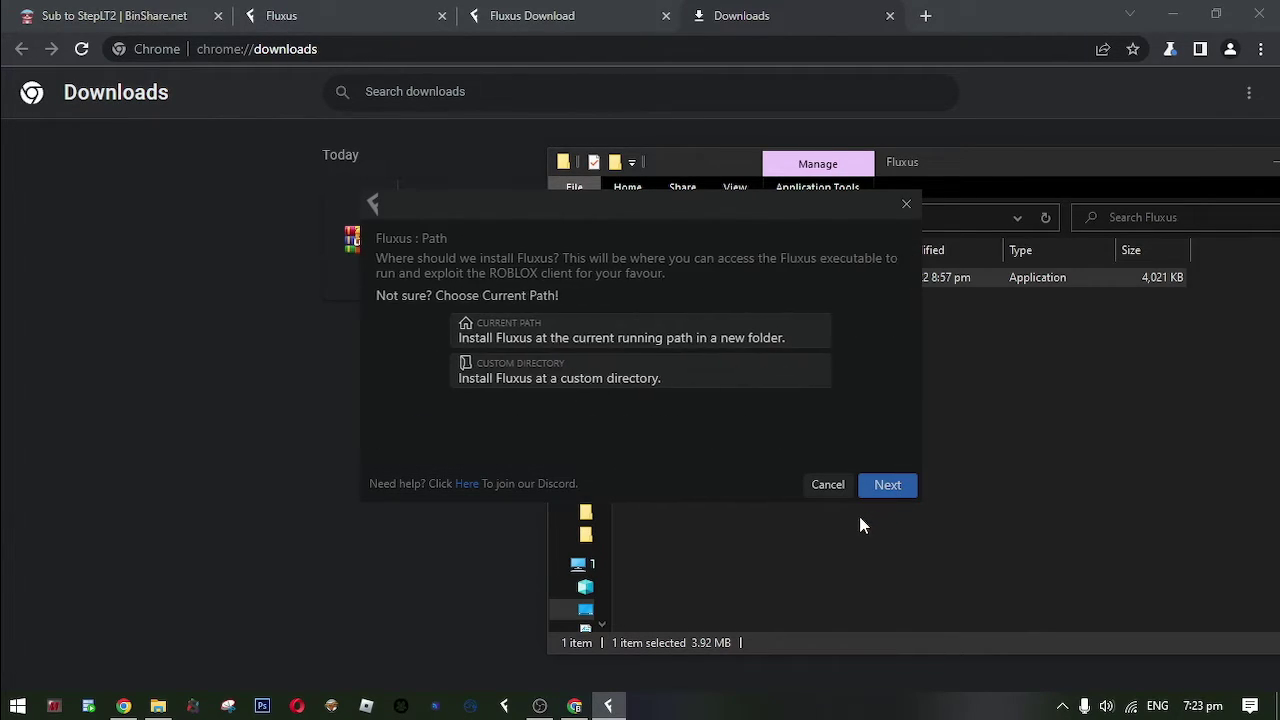
left_click(520, 348)
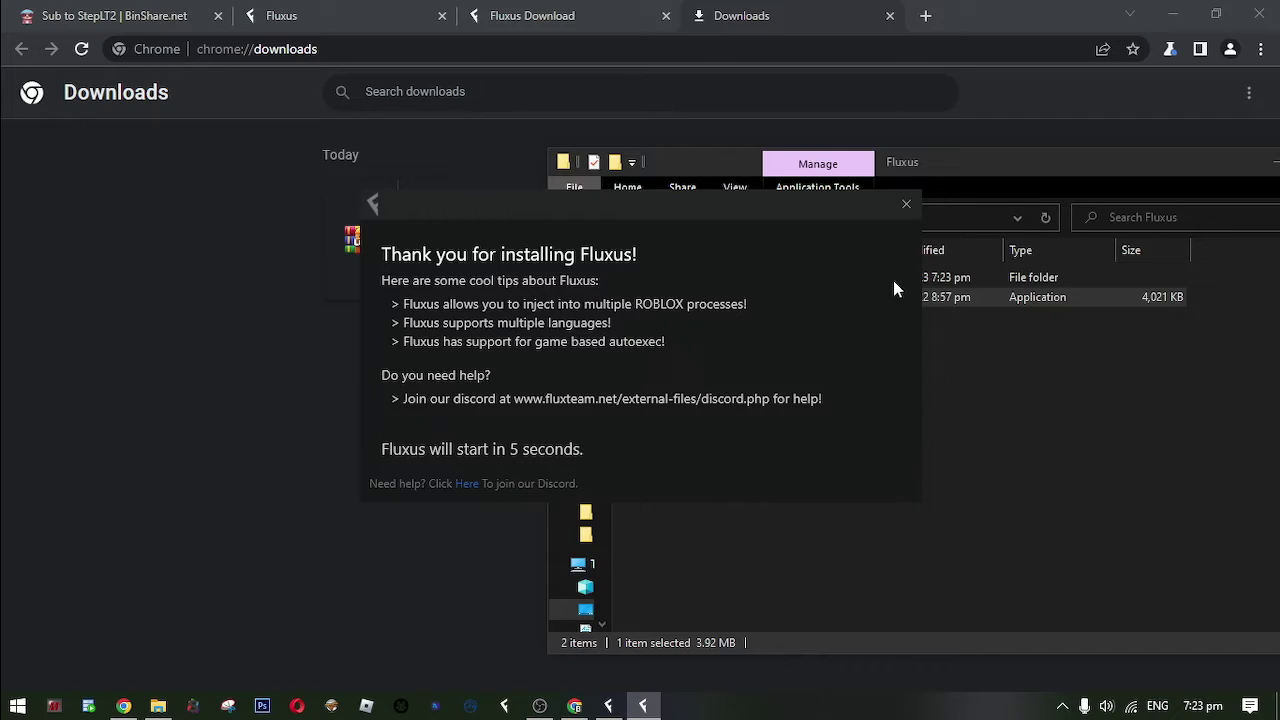
left_click(610, 706)
left_click_drag(677, 143, 591, 123)
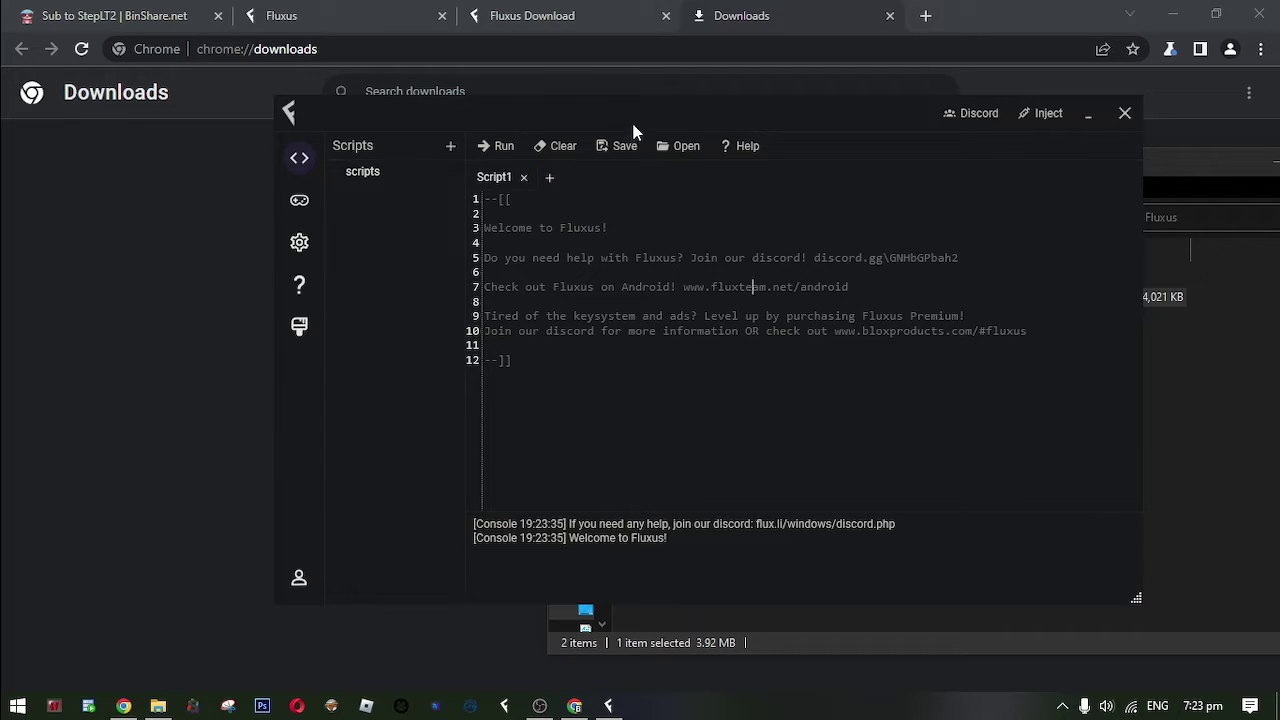
left_click_drag(633, 132, 714, 197)
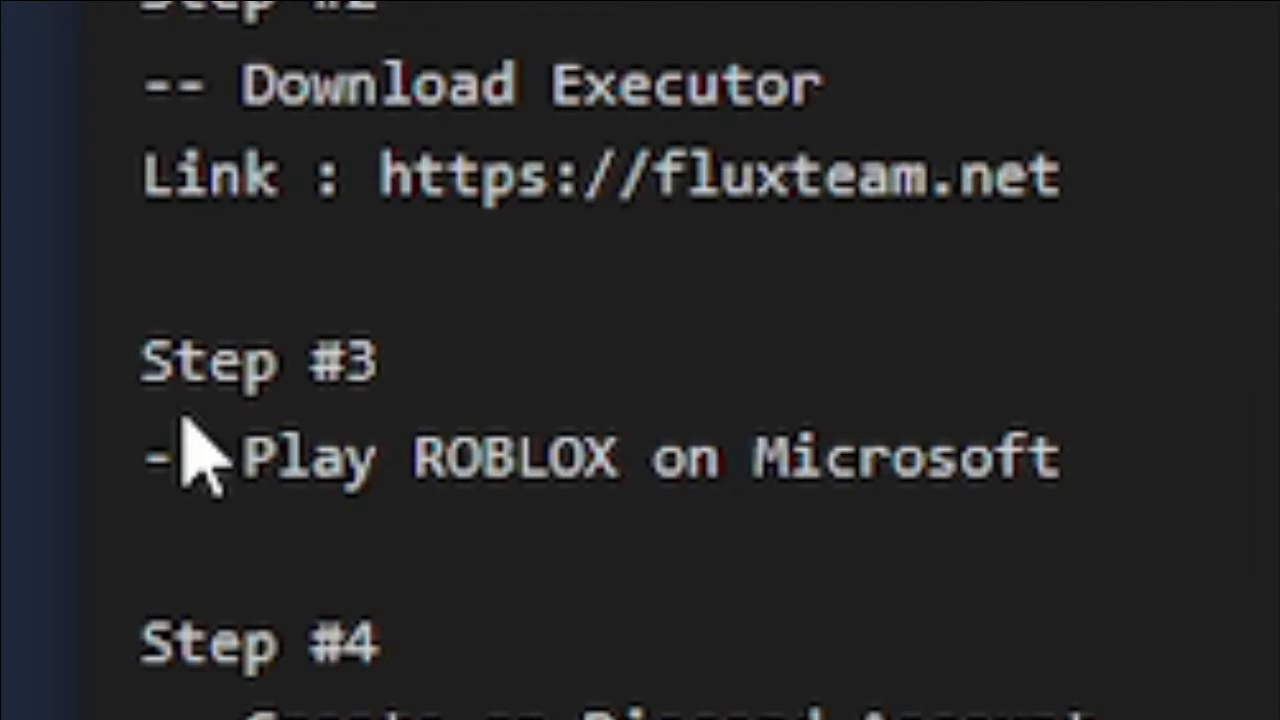
Launch Microsoft Store from Start and restore its window from full screen.
left_click_drag(514, 445, 539, 441)
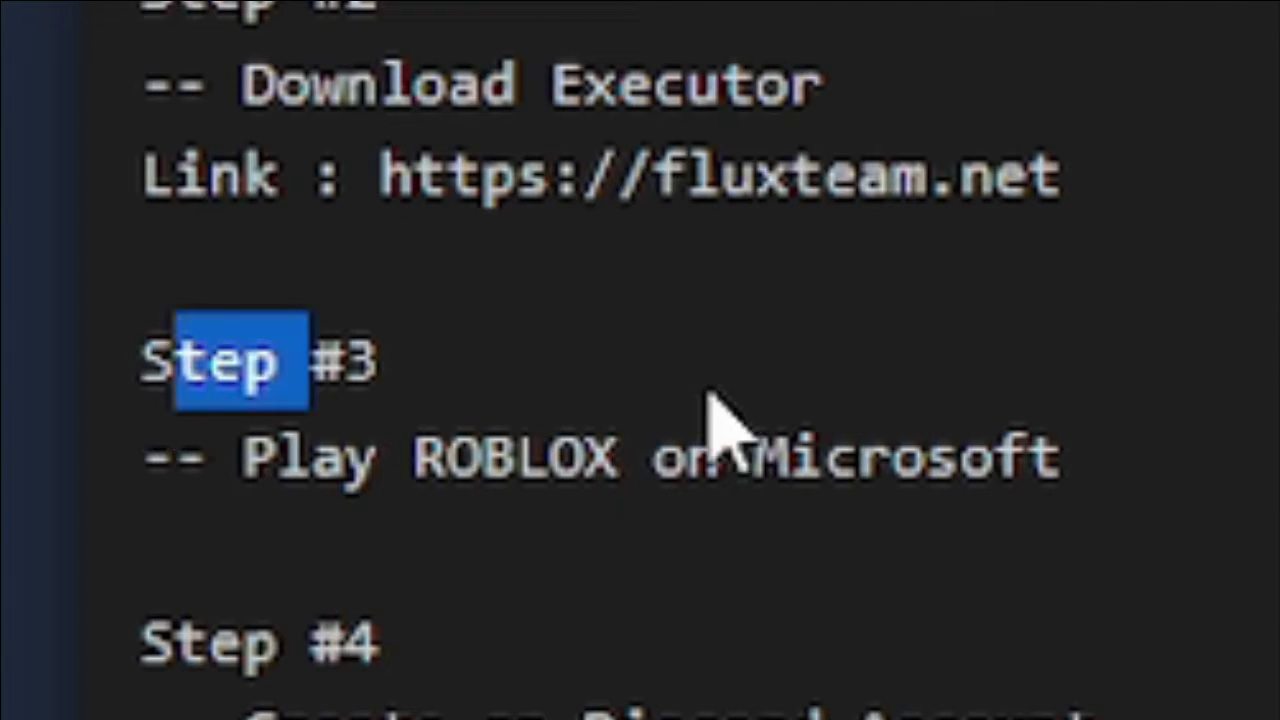
left_click(878, 430)
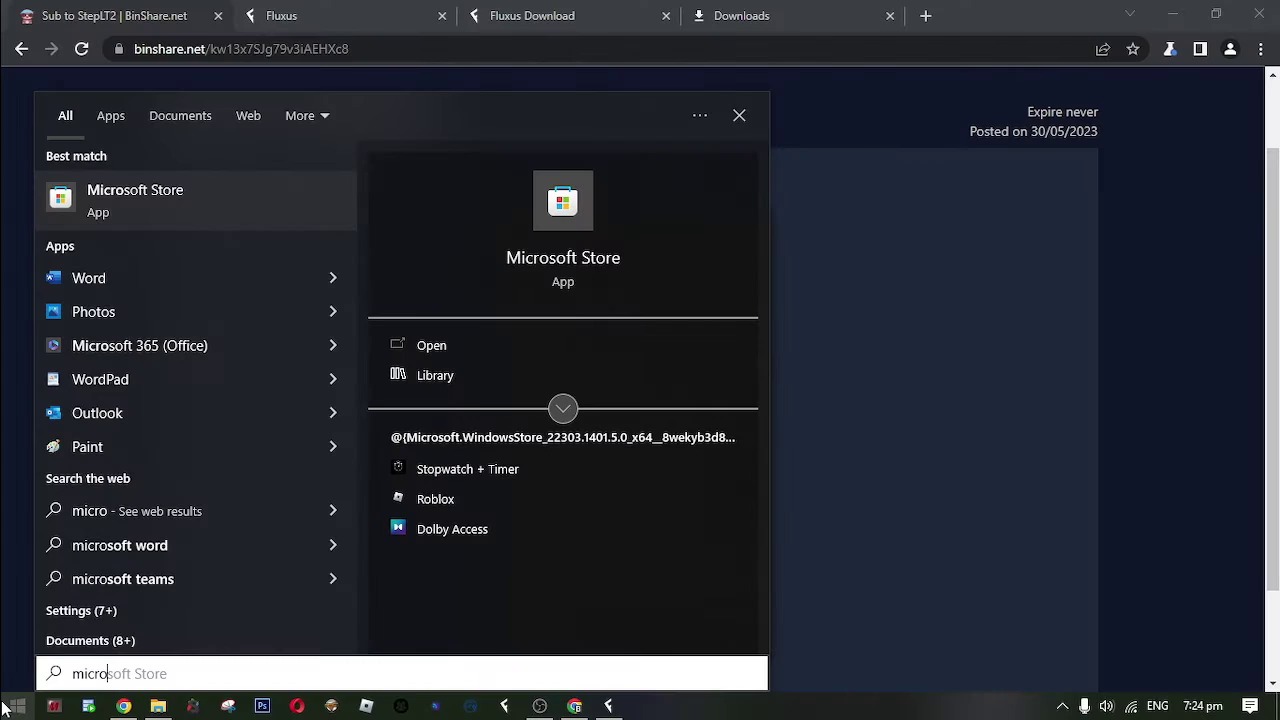
key("Return")
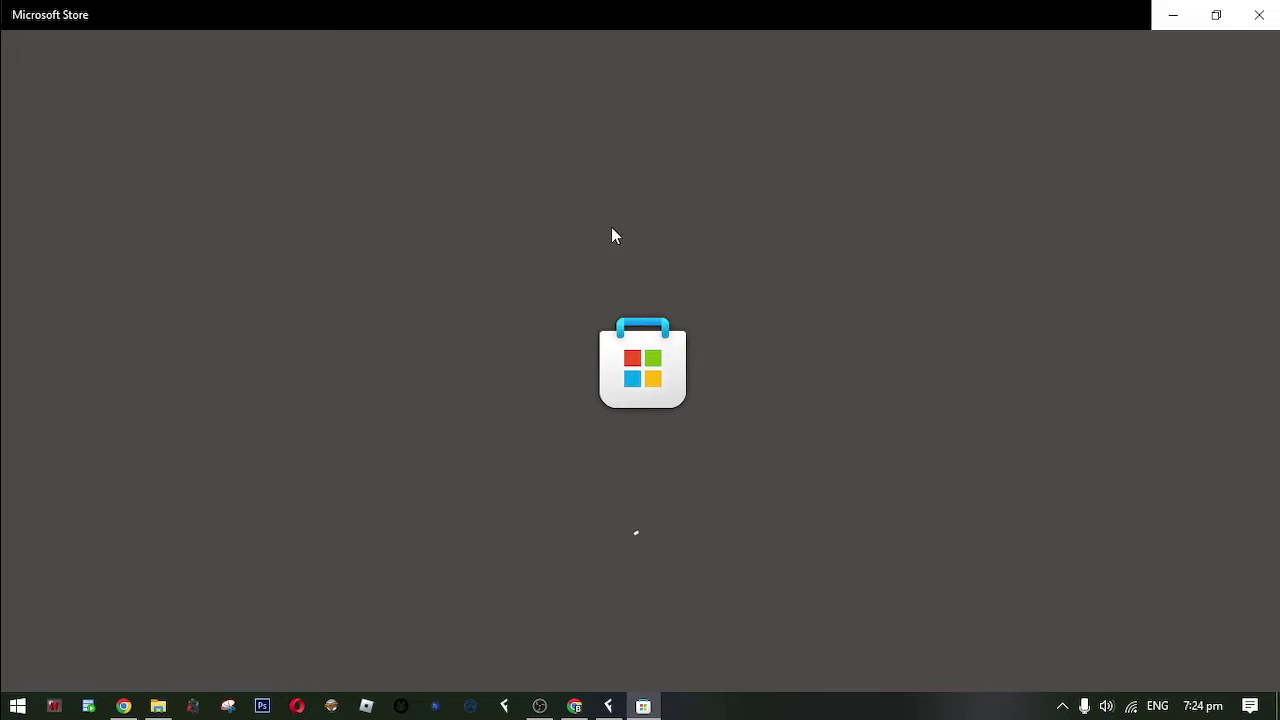
left_click(1200, 22)
Search the Store for roblox and launch Roblox from its product page.
left_click(390, 55)
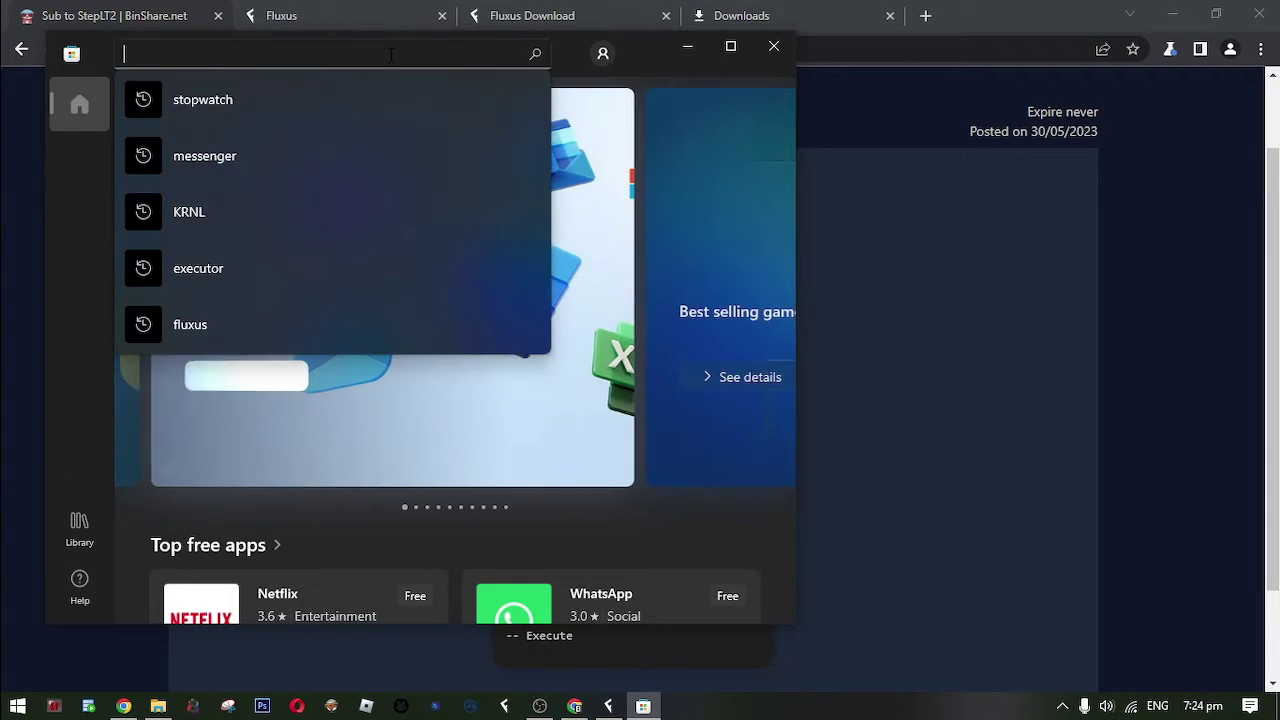
type("roblox")
key("Return")
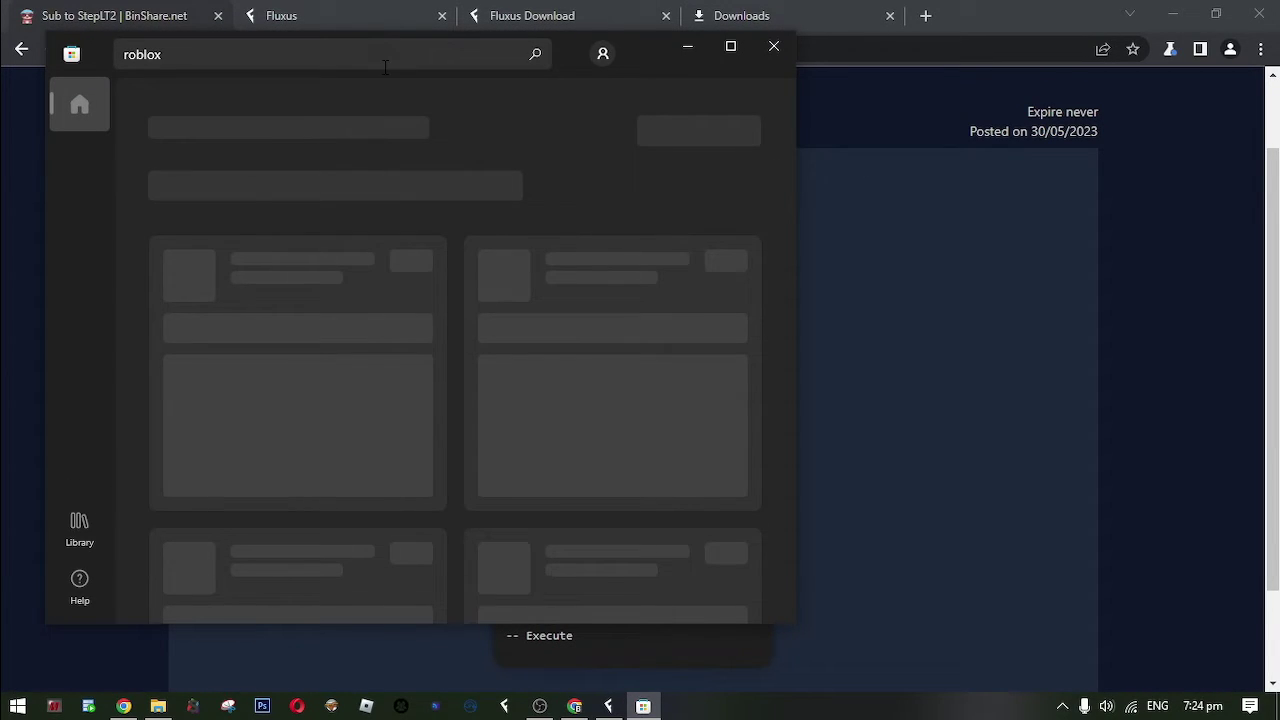
left_click(491, 362)
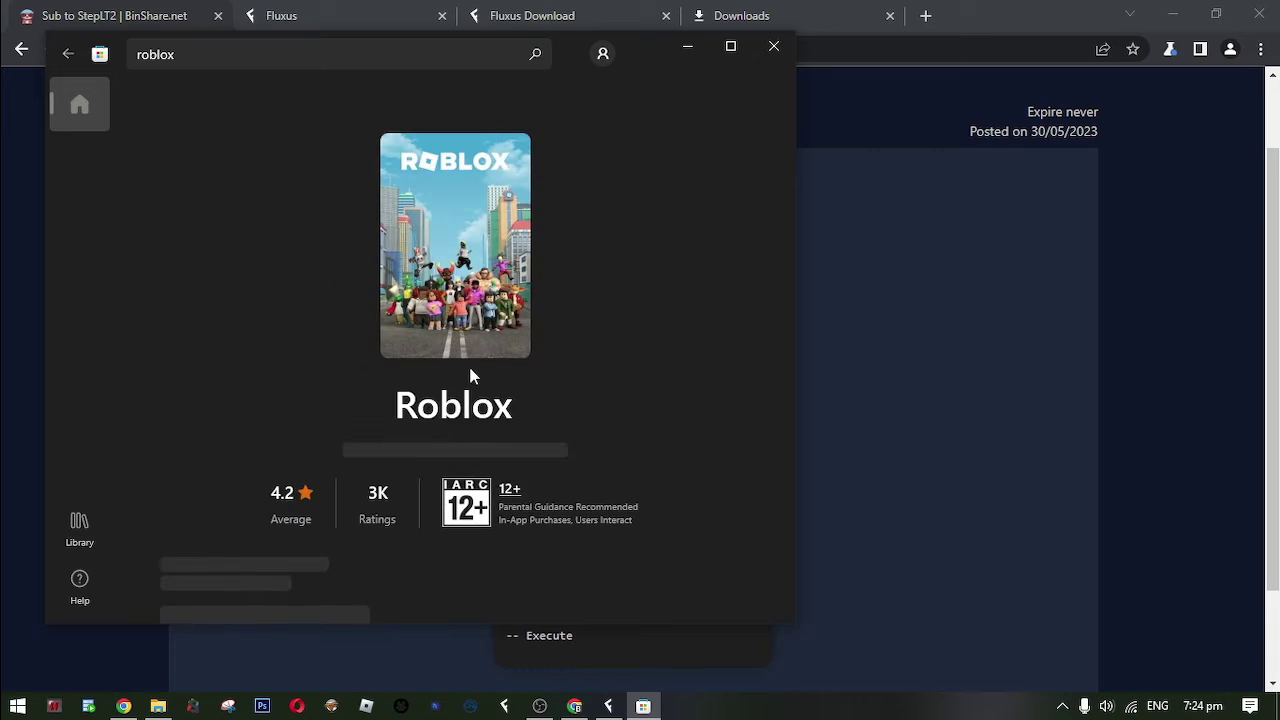
scroll(420, 452, "down", 1)
left_click(297, 478)
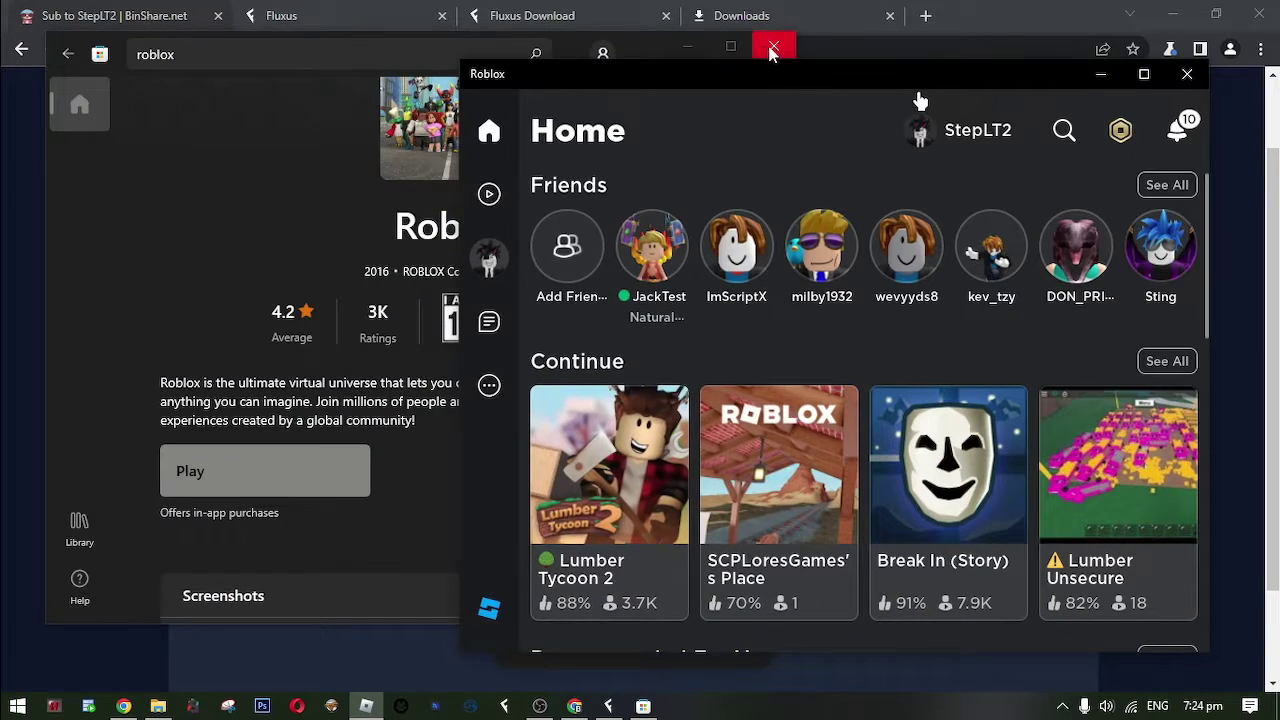
Close the Store, then start Lumber Tycoon 2 and join a server.
left_click(773, 48)
left_click_drag(794, 106, 360, 94)
left_click(814, 612)
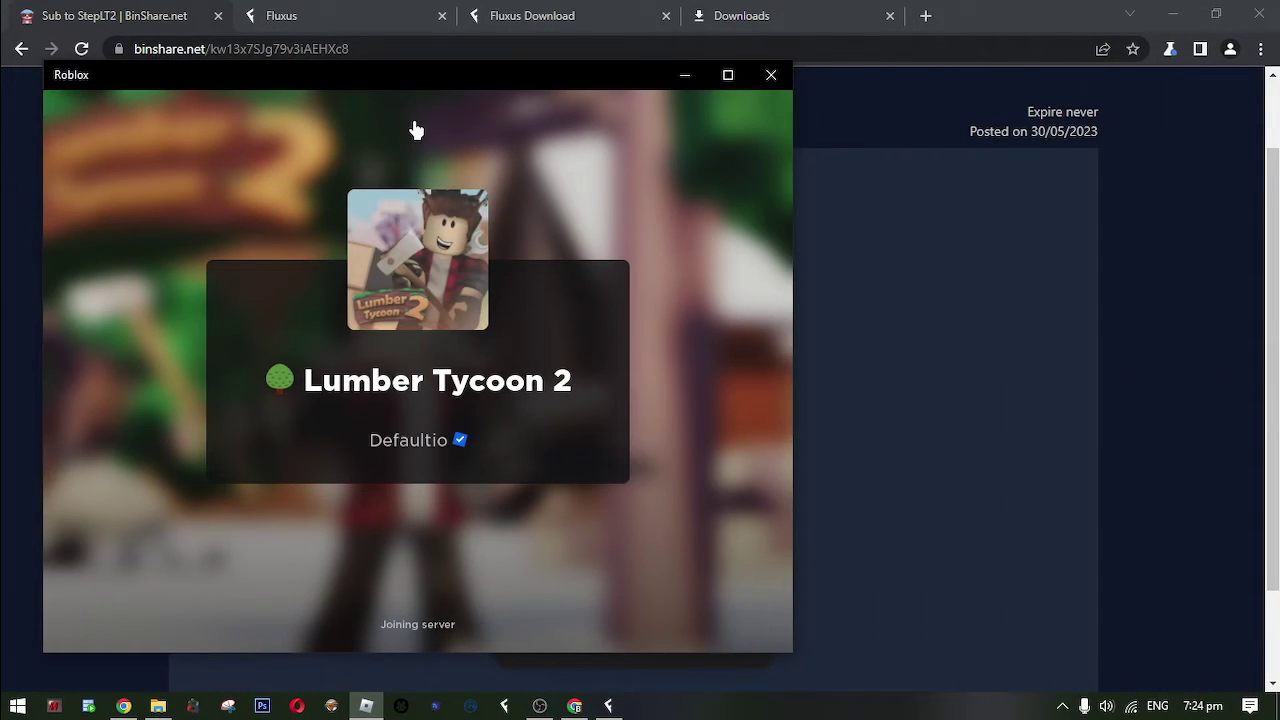
key("a")
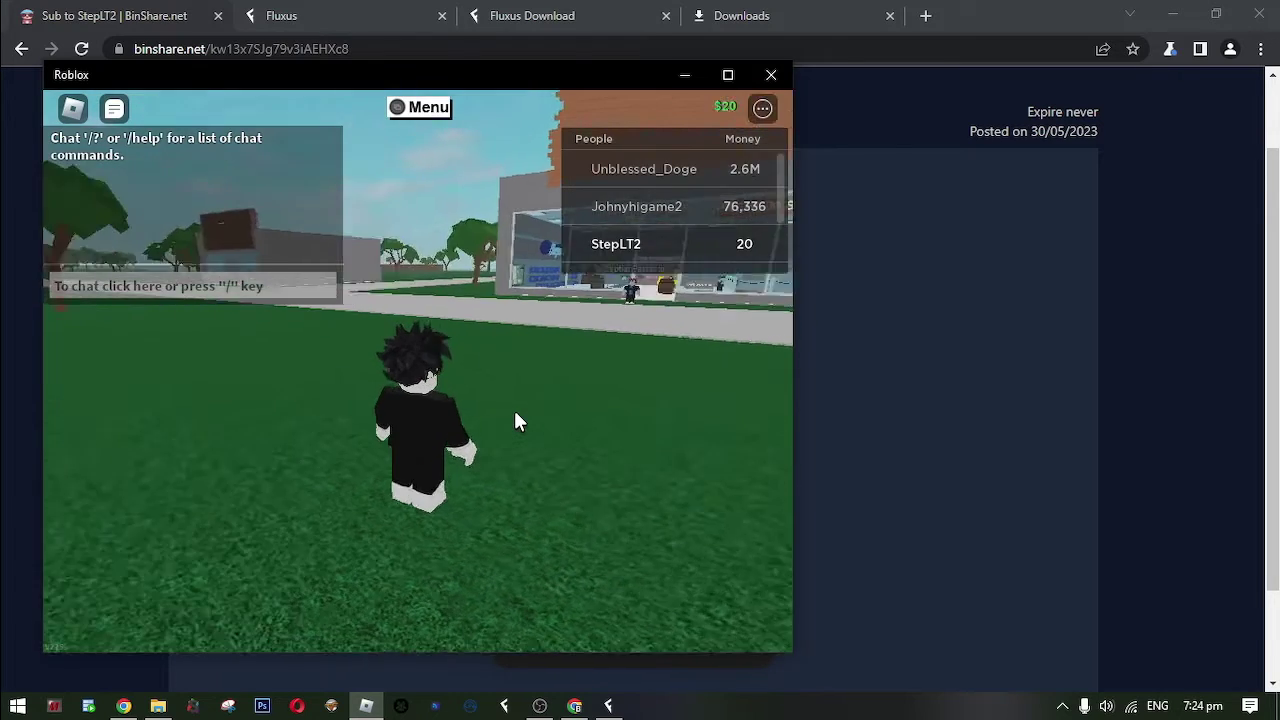
Bring Fluxus over the running game and dismiss Lumber Tycoon 2's Welcome back prompt.
left_click(608, 706)
left_click_drag(600, 151, 652, 325)
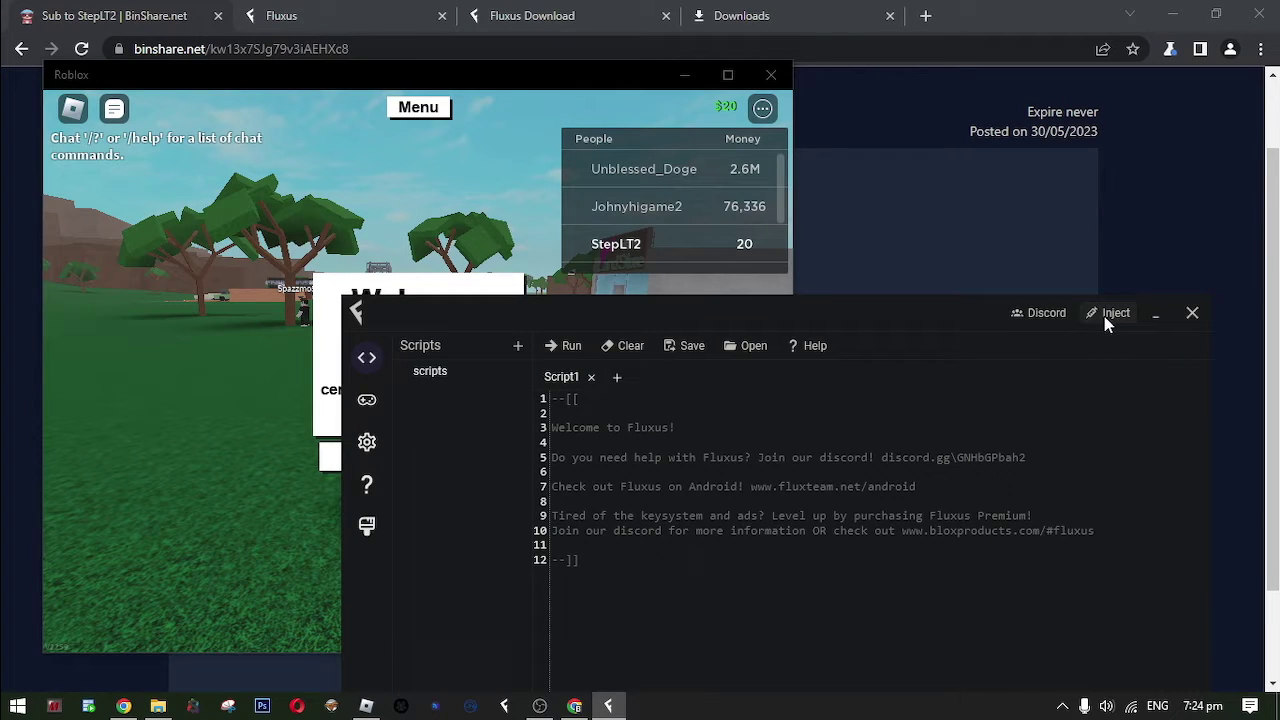
left_click(366, 706)
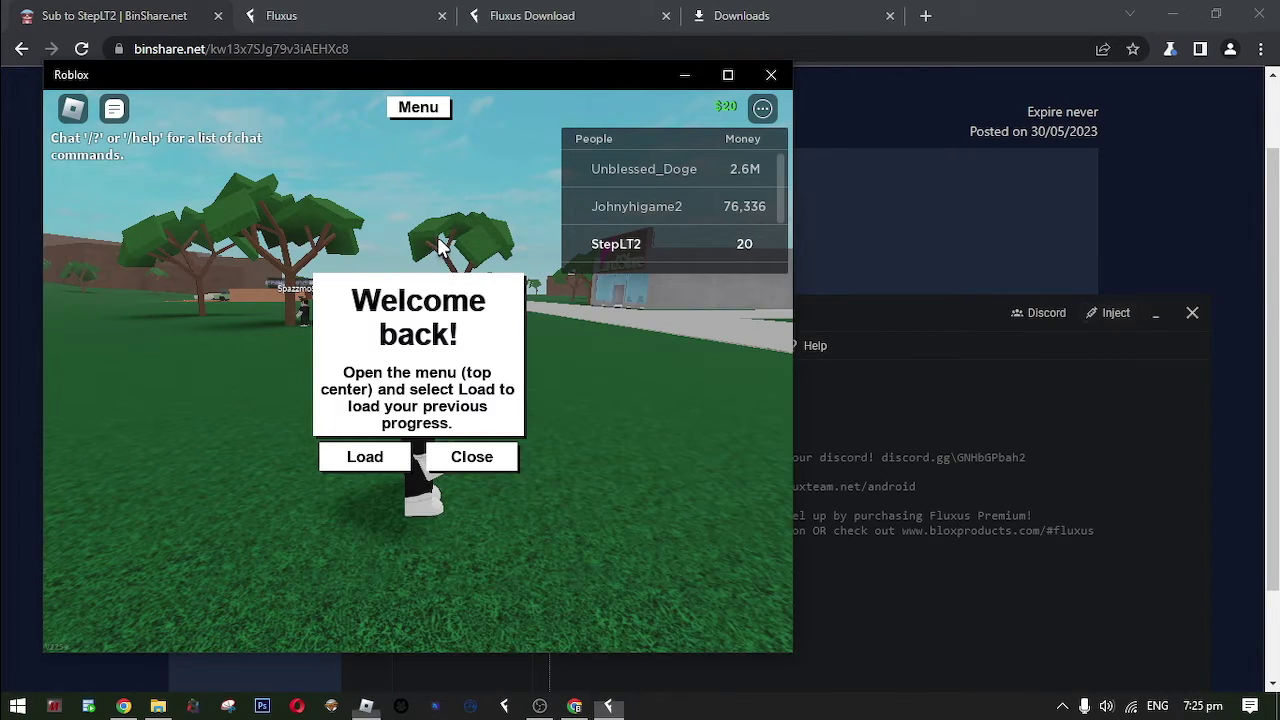
left_click(505, 461)
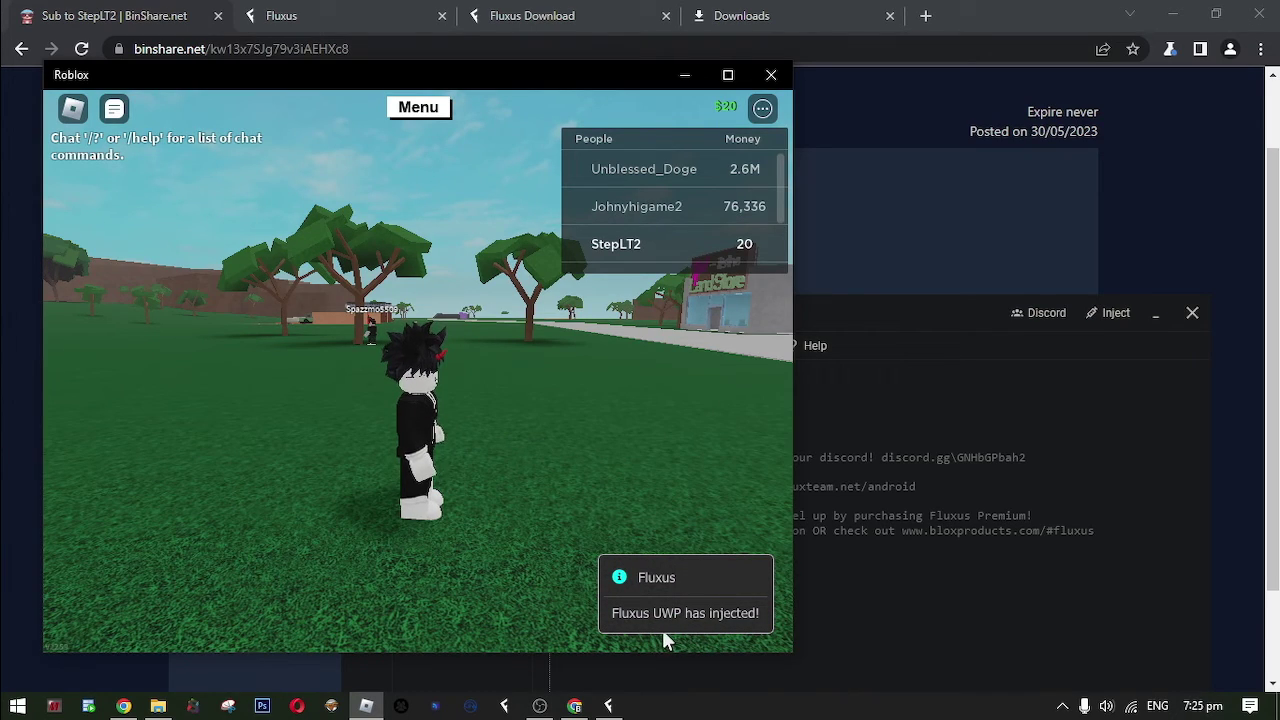
key("d")
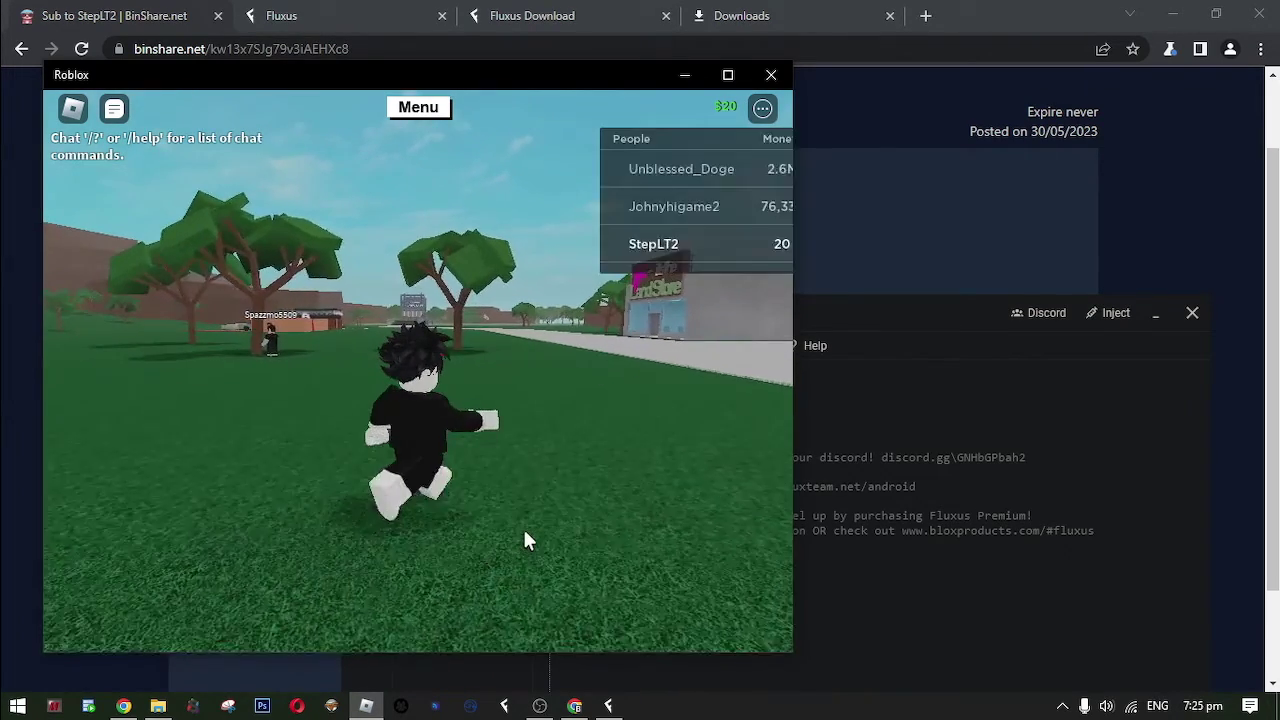
key("Tab")
left_click_drag(864, 314, 988, 165)
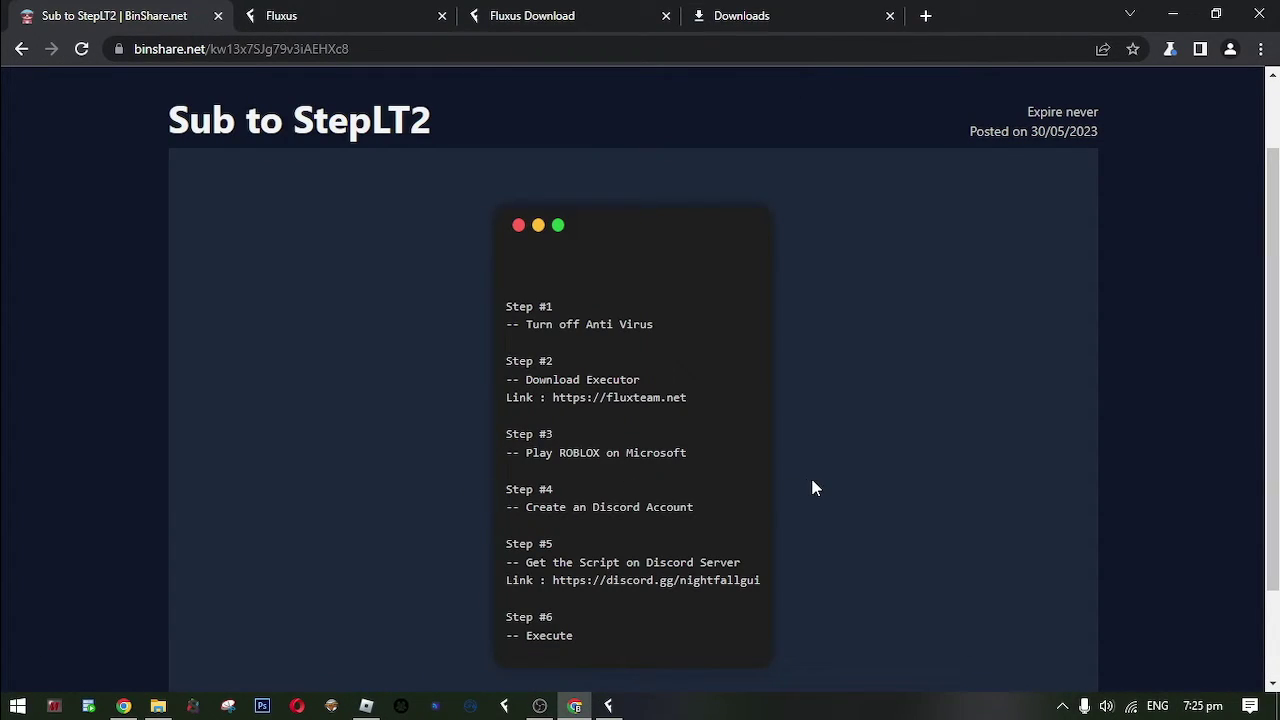
Open discord.com in a new tab and submit a new username.
key("ctrl+t")
type("discord")
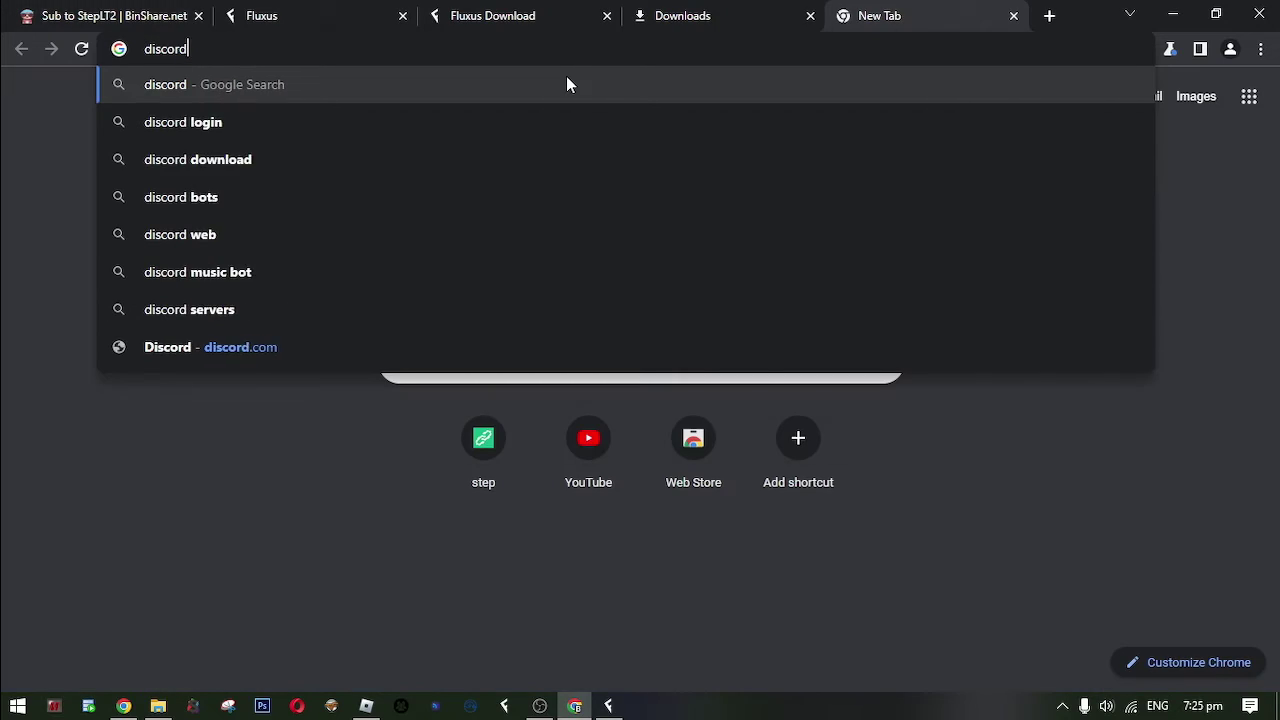
type(".com")
key("Return")
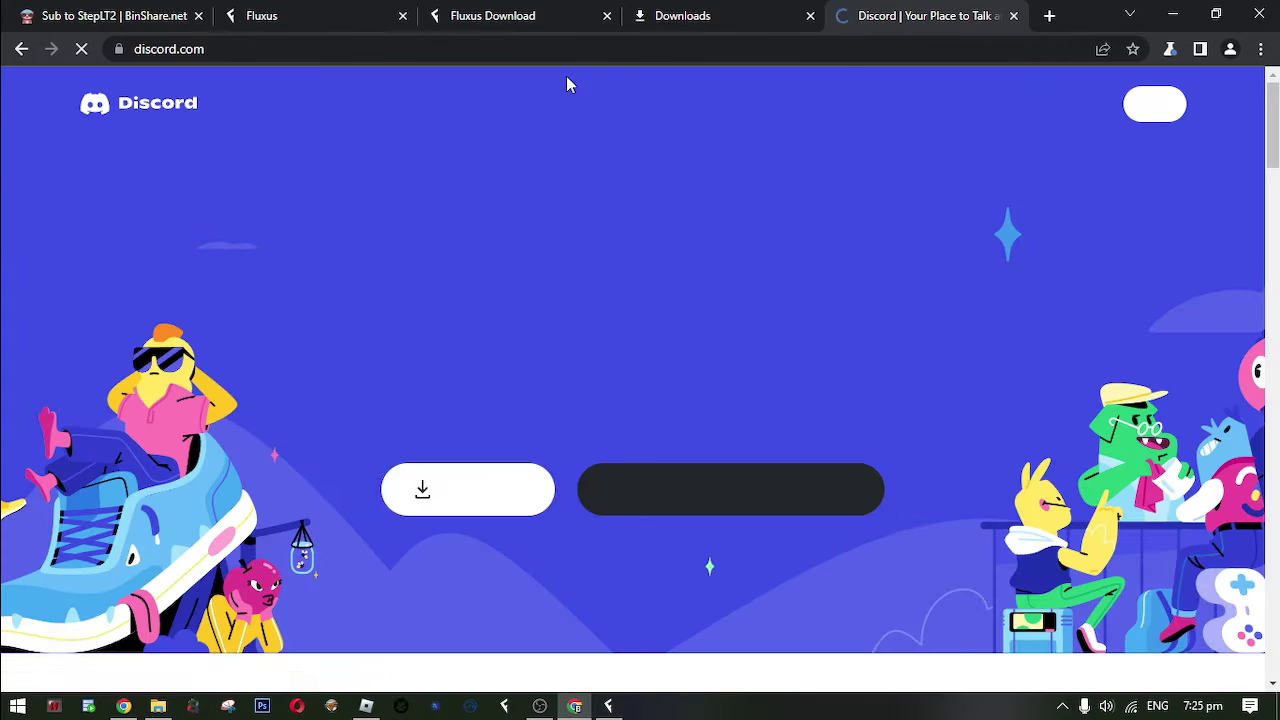
left_click(630, 493)
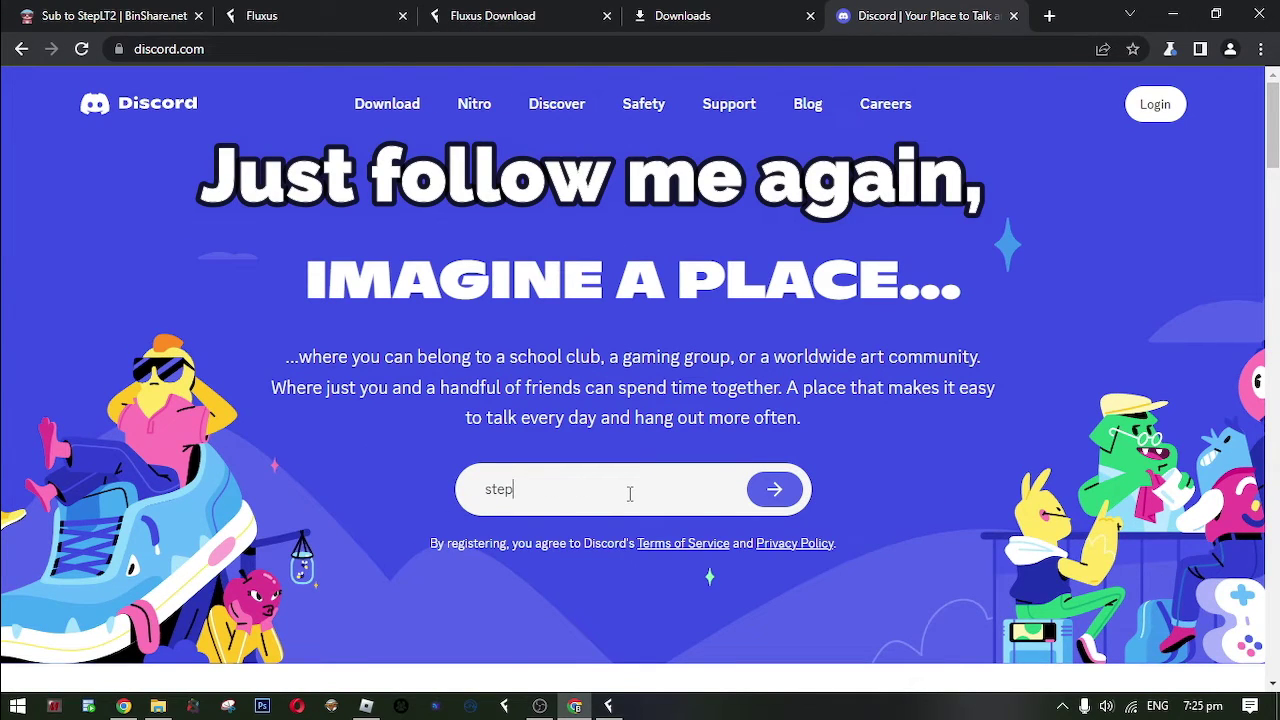
left_click(775, 489)
Solve the hCaptcha by selecting the three film-reel images.
left_click(520, 499)
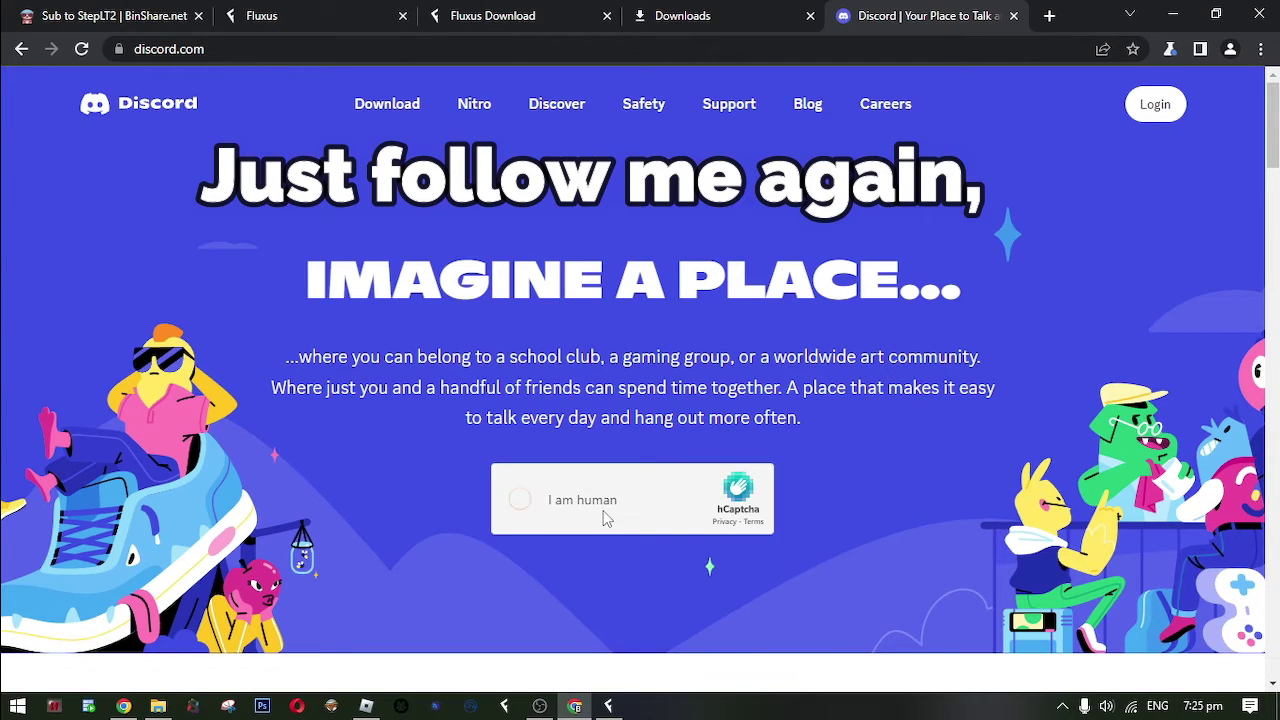
scroll(650, 495, "down", 4)
scroll(650, 493, "up", 3)
left_click(617, 352)
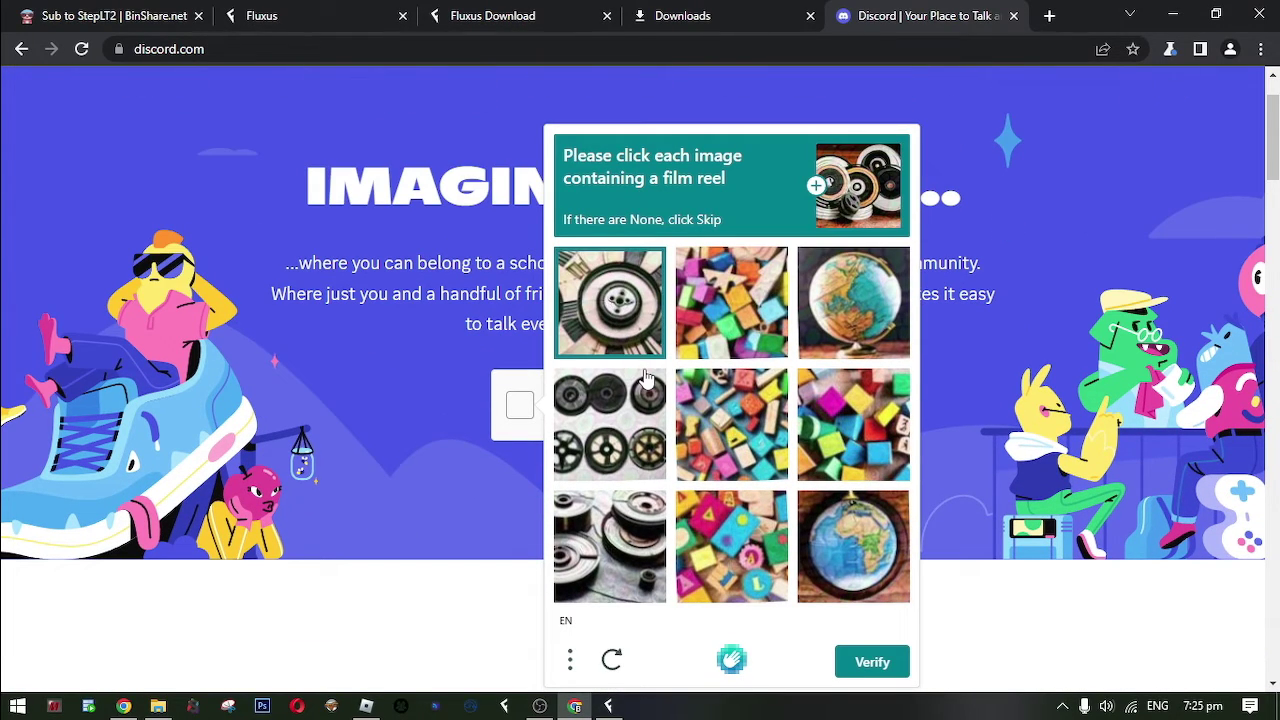
left_click(612, 545)
left_click(615, 440)
left_click(872, 662)
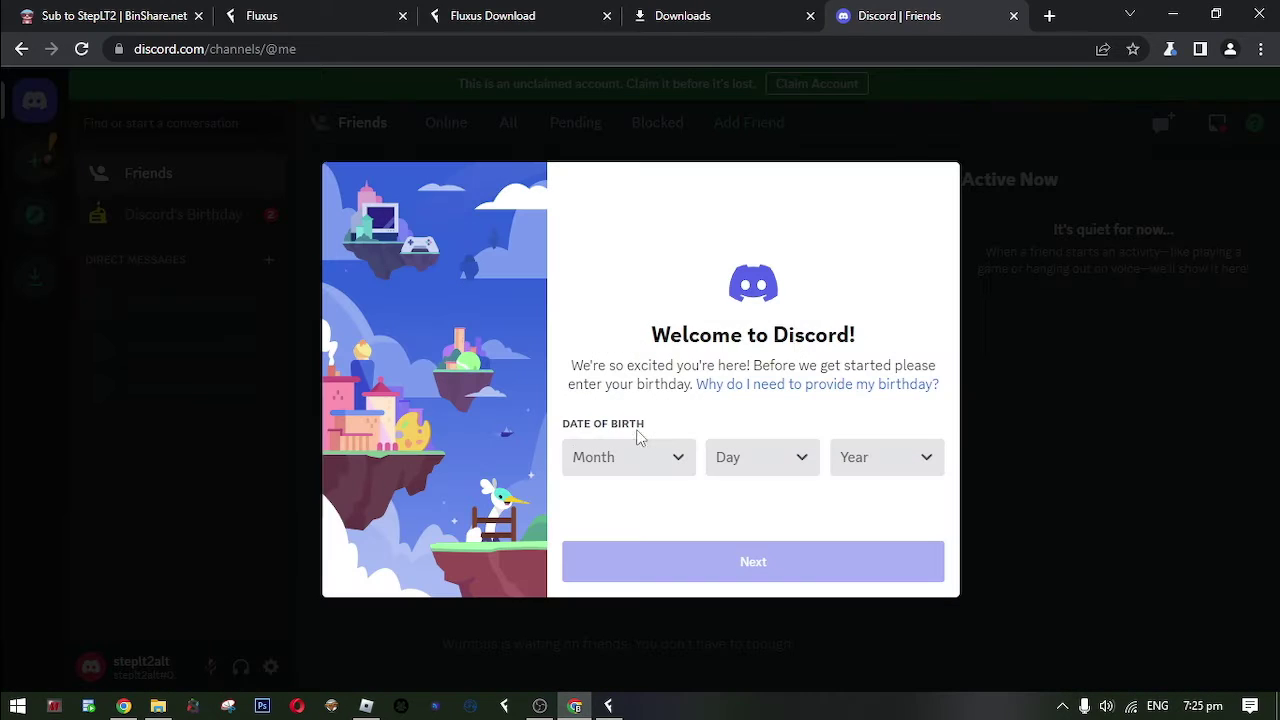
Set the birthday to April 1999 and skip creating a first server.
left_click(660, 457)
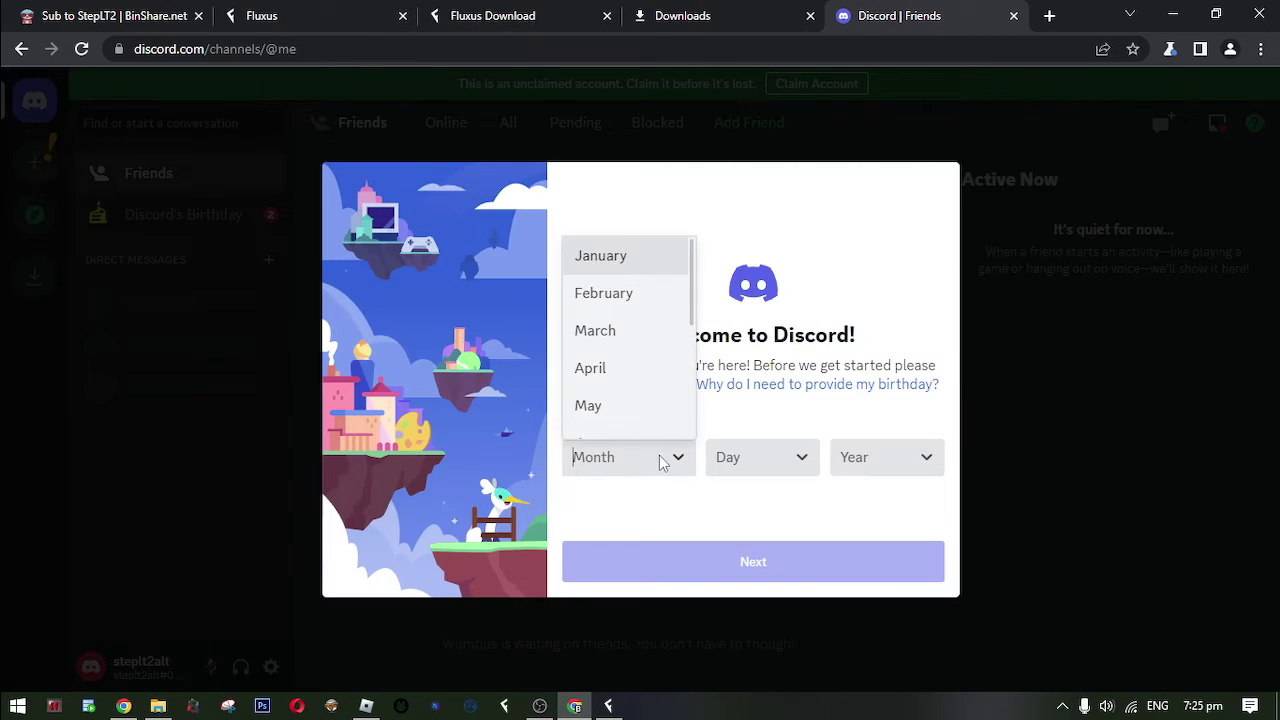
left_click(620, 366)
type("4")
scroll(868, 370, "down", 7)
left_click(872, 300)
left_click(794, 556)
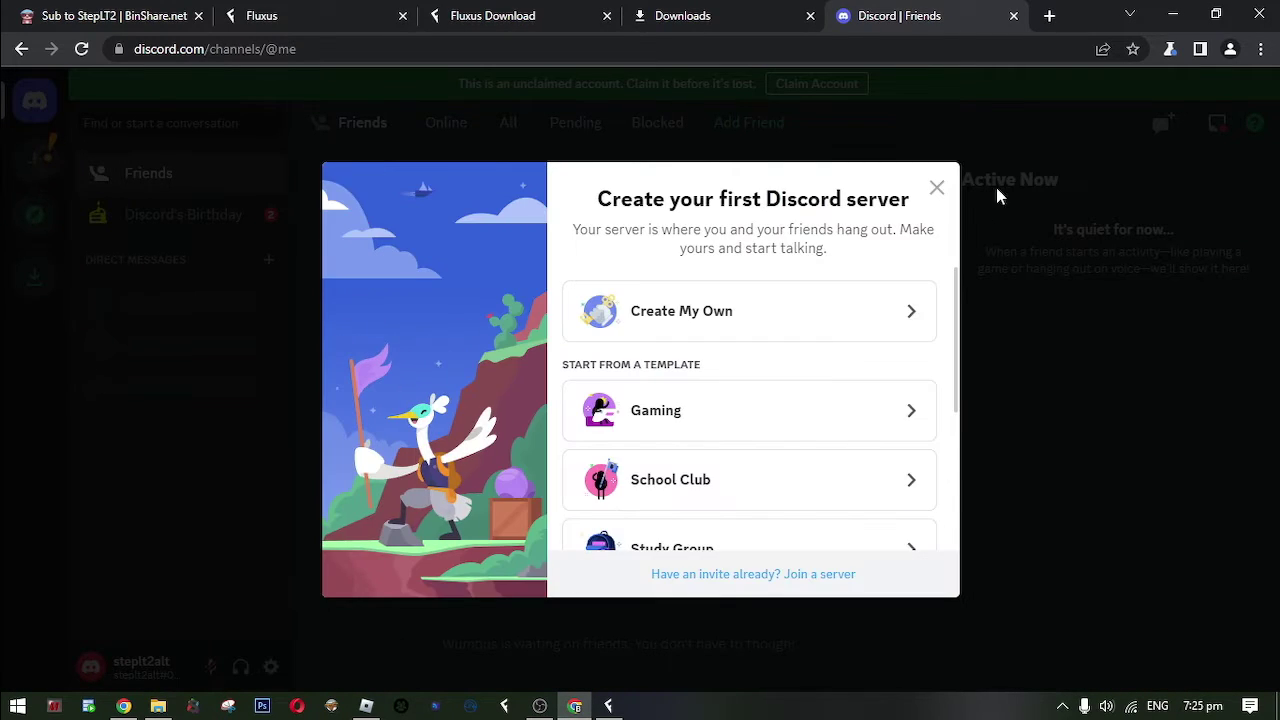
left_click(934, 190)
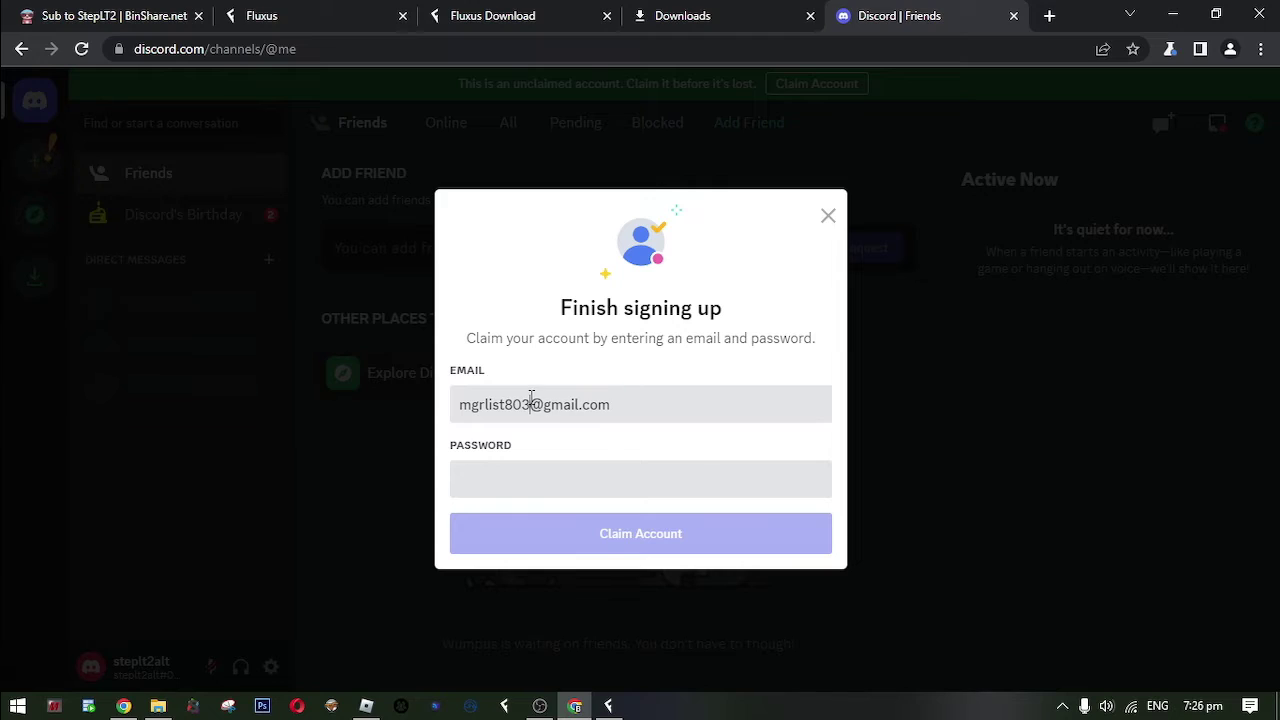
Claim the account by entering the account e-mail and password.
left_click(546, 474)
type("password")
left_click(604, 528)
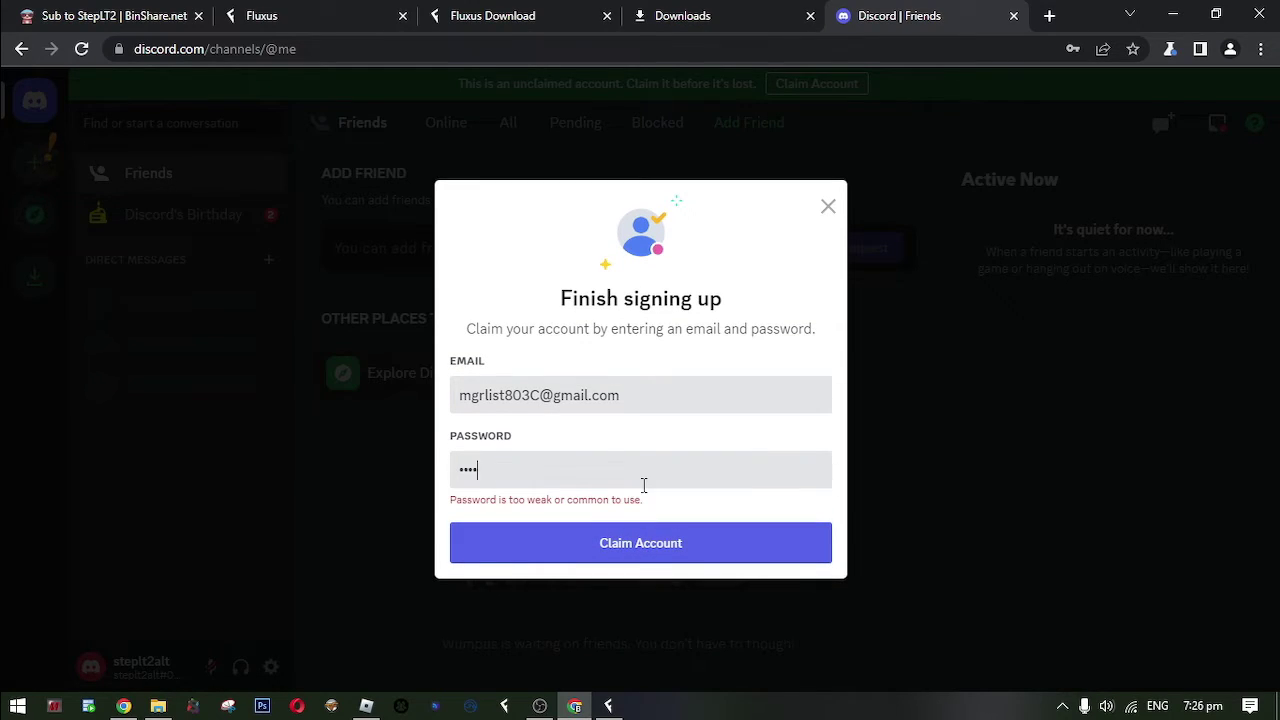
left_click(660, 540)
left_click(818, 259)
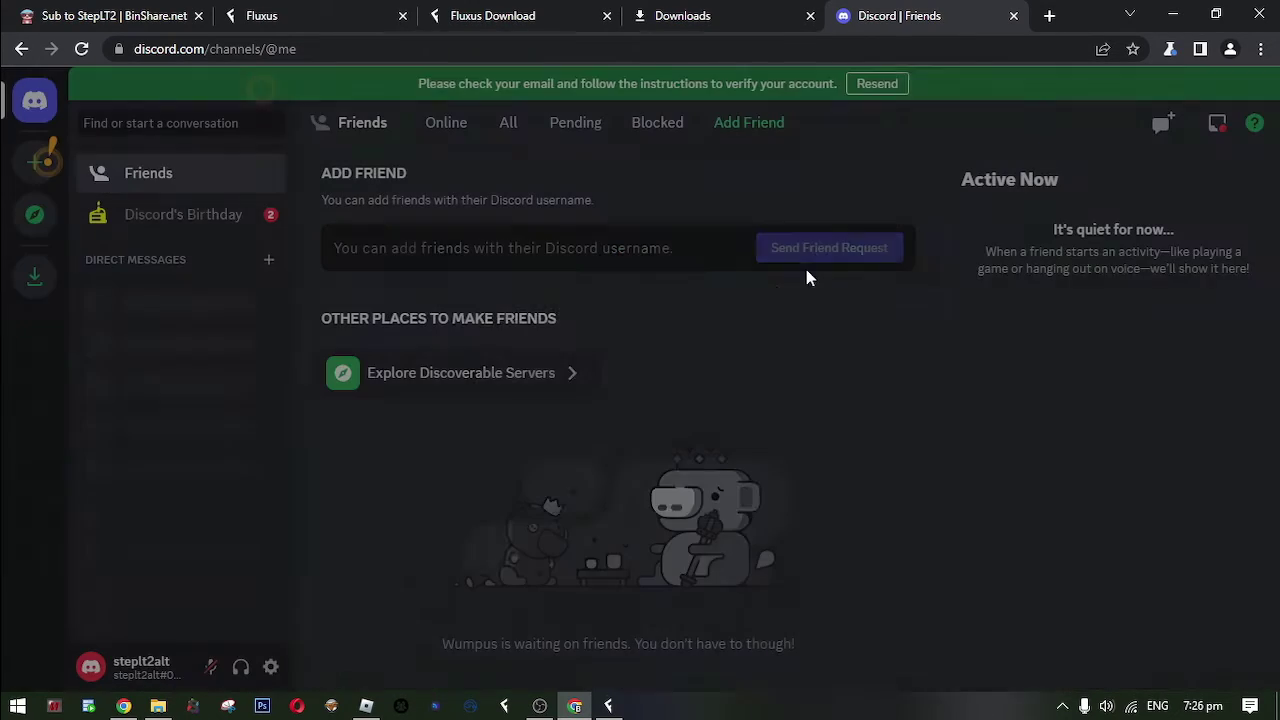
Open Discord account settings and load gmail.com in a new tab to verify the e-mail.
left_click(270, 666)
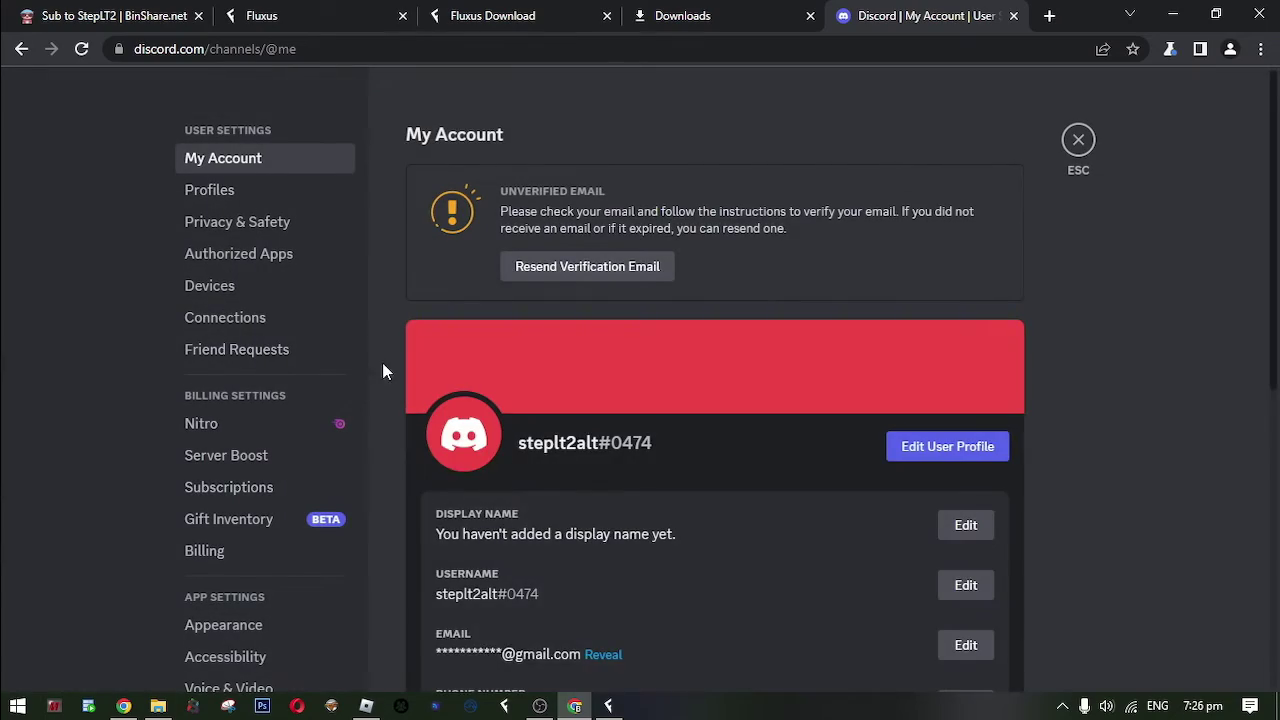
scroll(542, 136, "down", 1)
key("ctrl+t")
type("gm")
key("Return")
left_click(655, 40)
type("gmail.com")
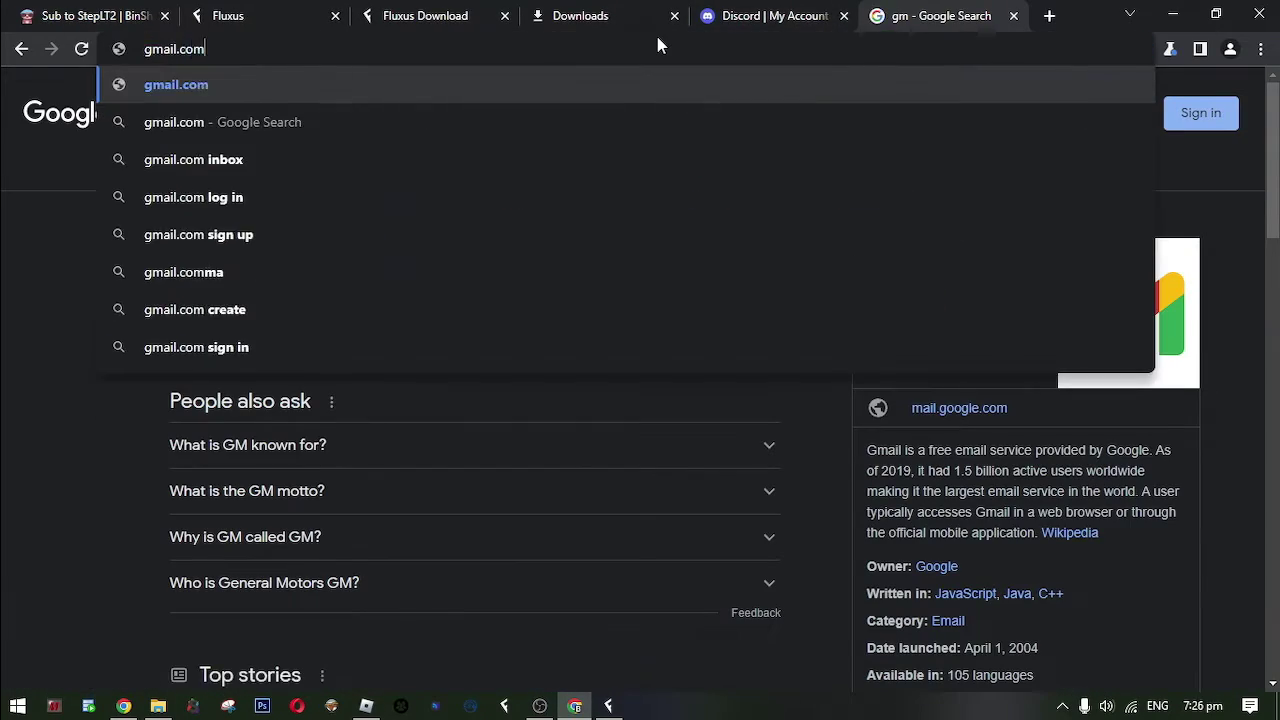
key("Return")
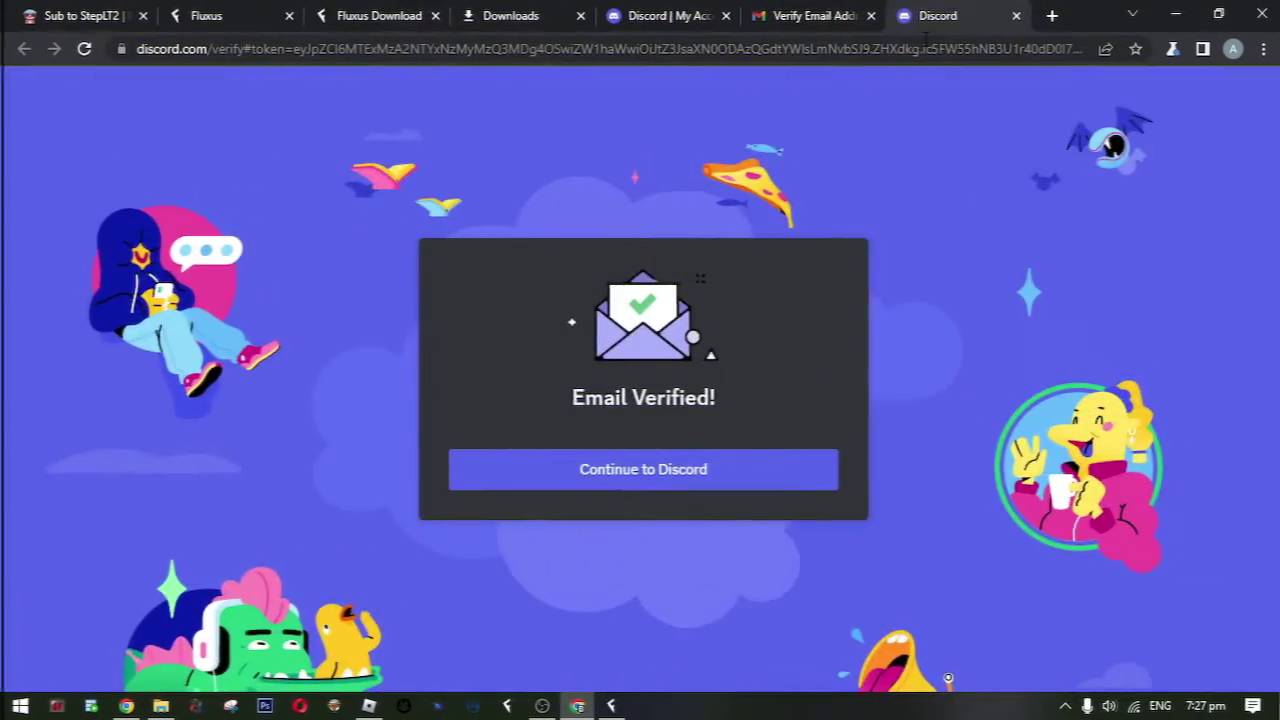
Close the verified tab, return to Friends, and switch to the BinShare guide.
key("ctrl+w")
key("ctrl+w")
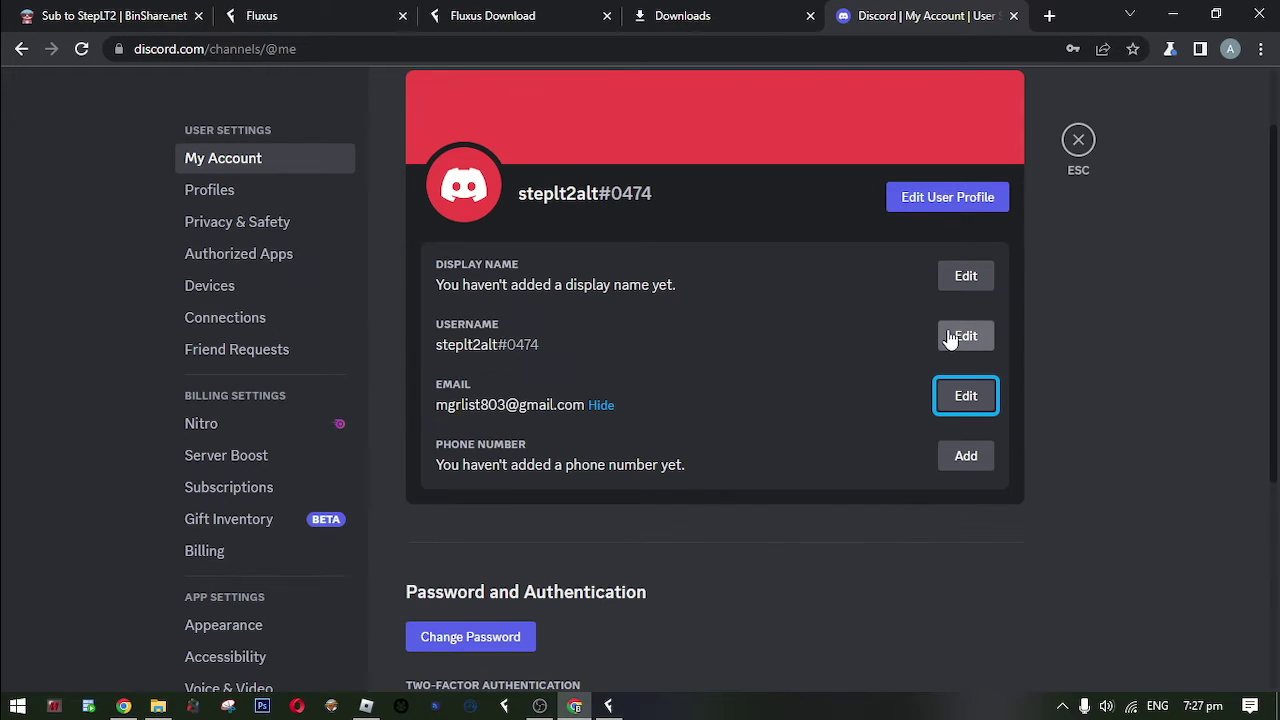
left_click(1078, 139)
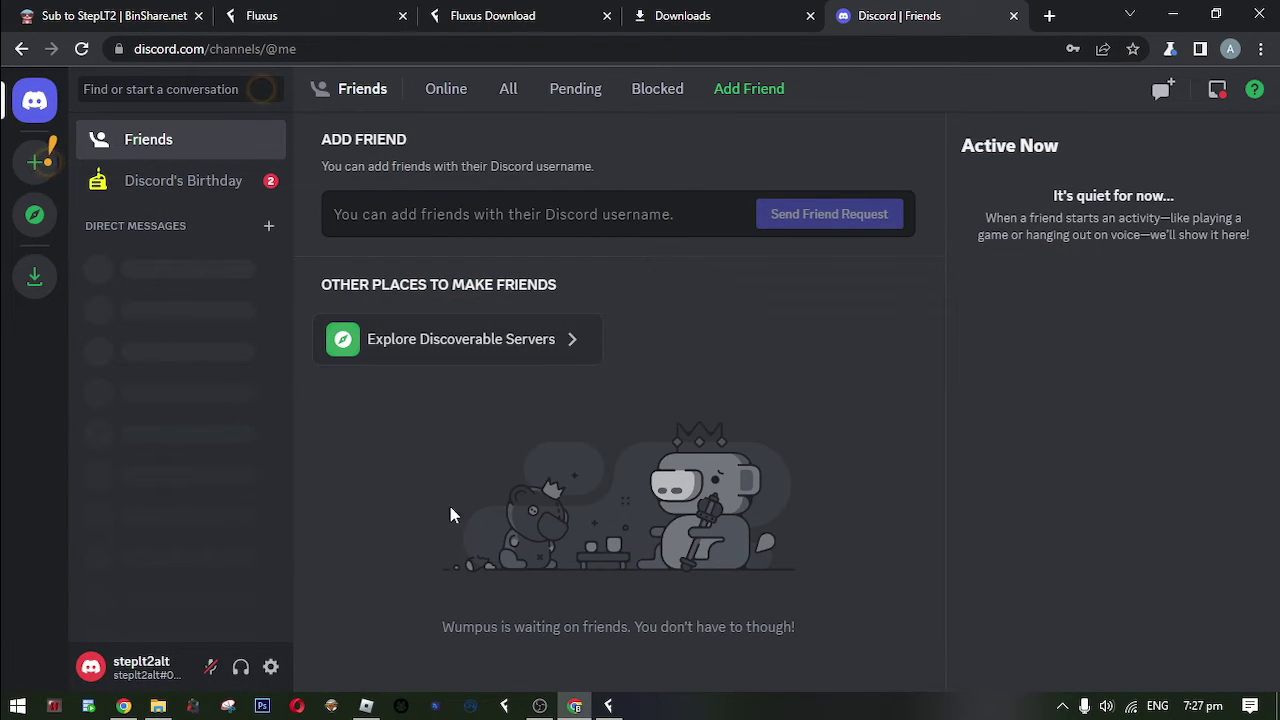
key("ctrl+Tab")
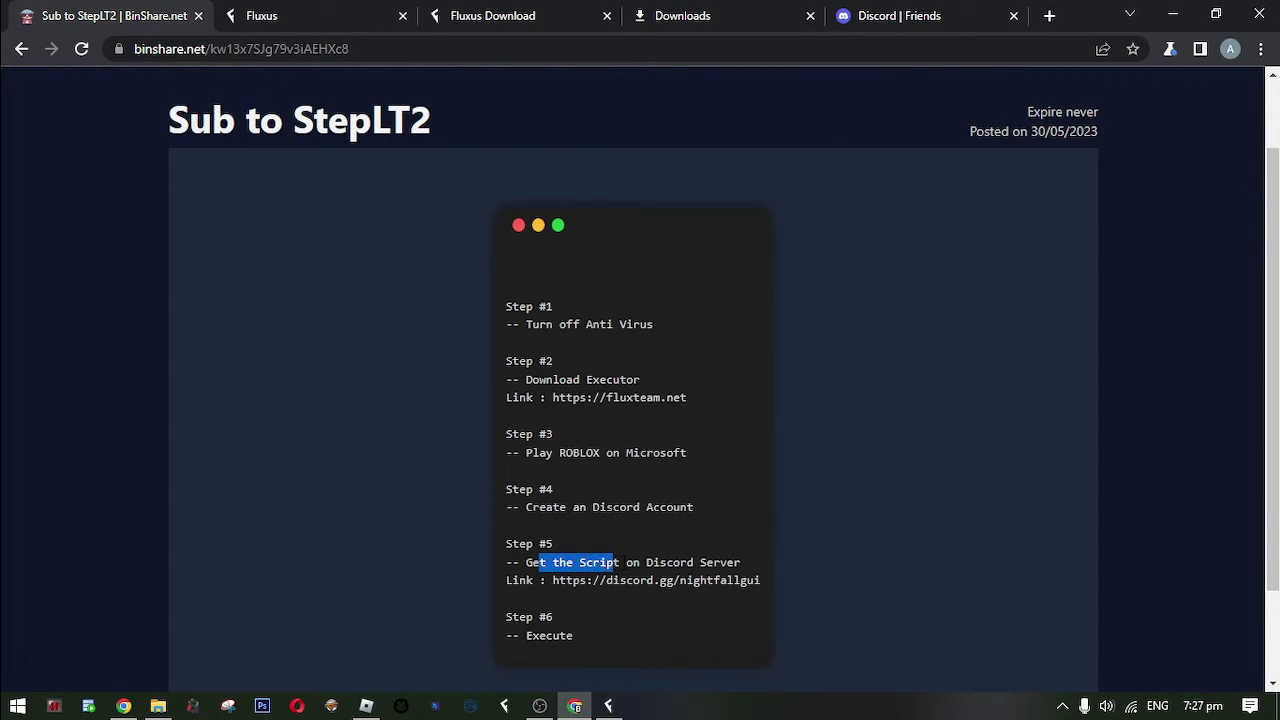
Open the discord.gg/nightfallgui invite in the Discord tab, accept it, and continue in the browser.
left_click(621, 562)
left_click_drag(760, 580, 566, 580)
left_click(1000, 10)
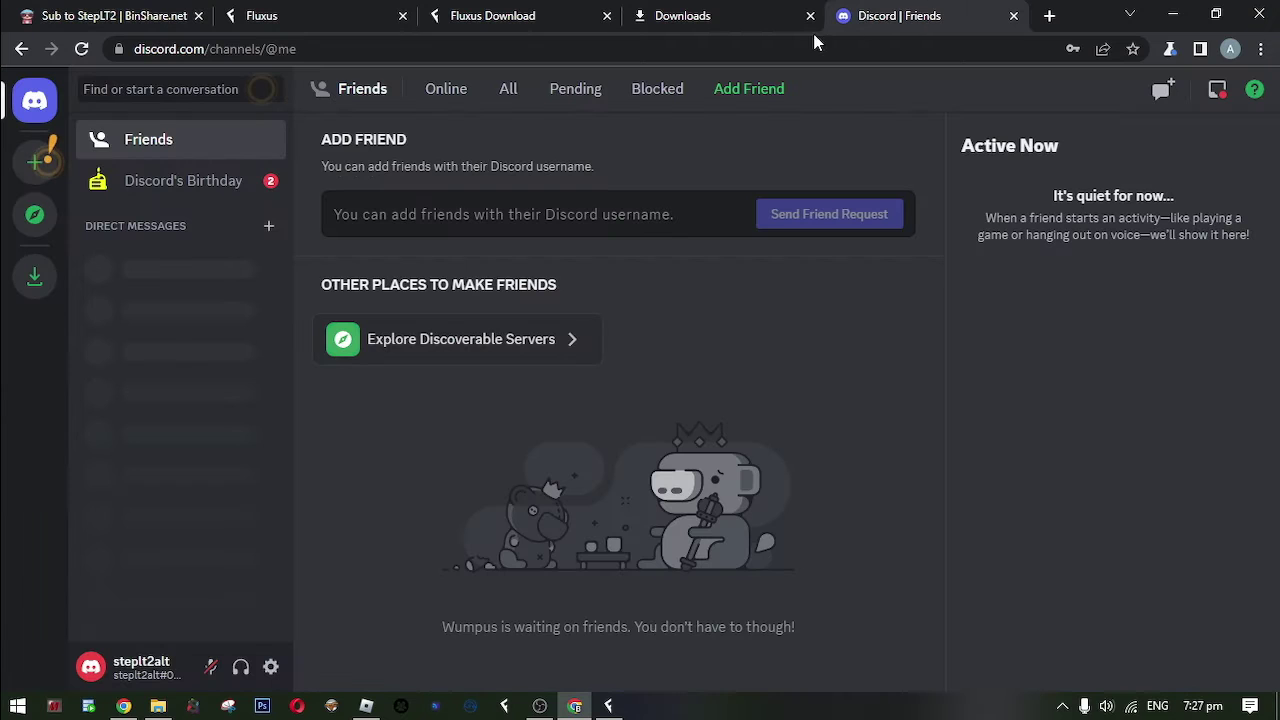
left_click(739, 48)
type("https://discord.gg/nightfallgui")
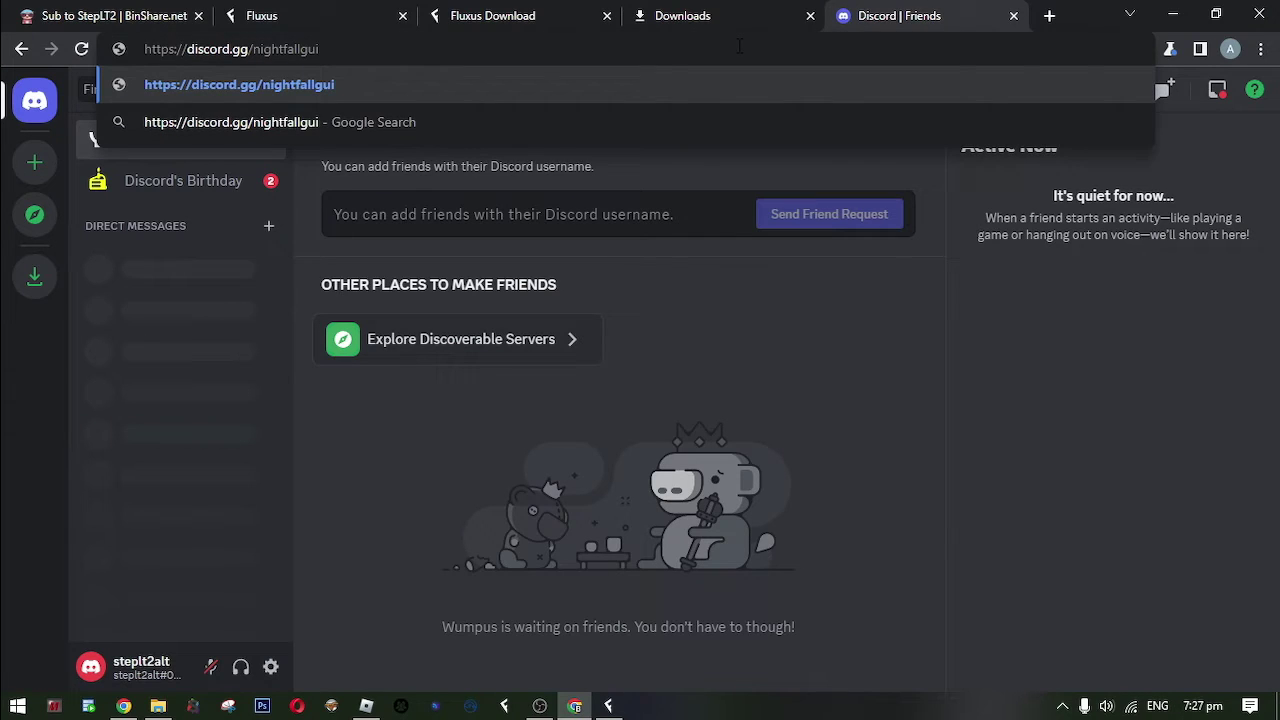
key("Return")
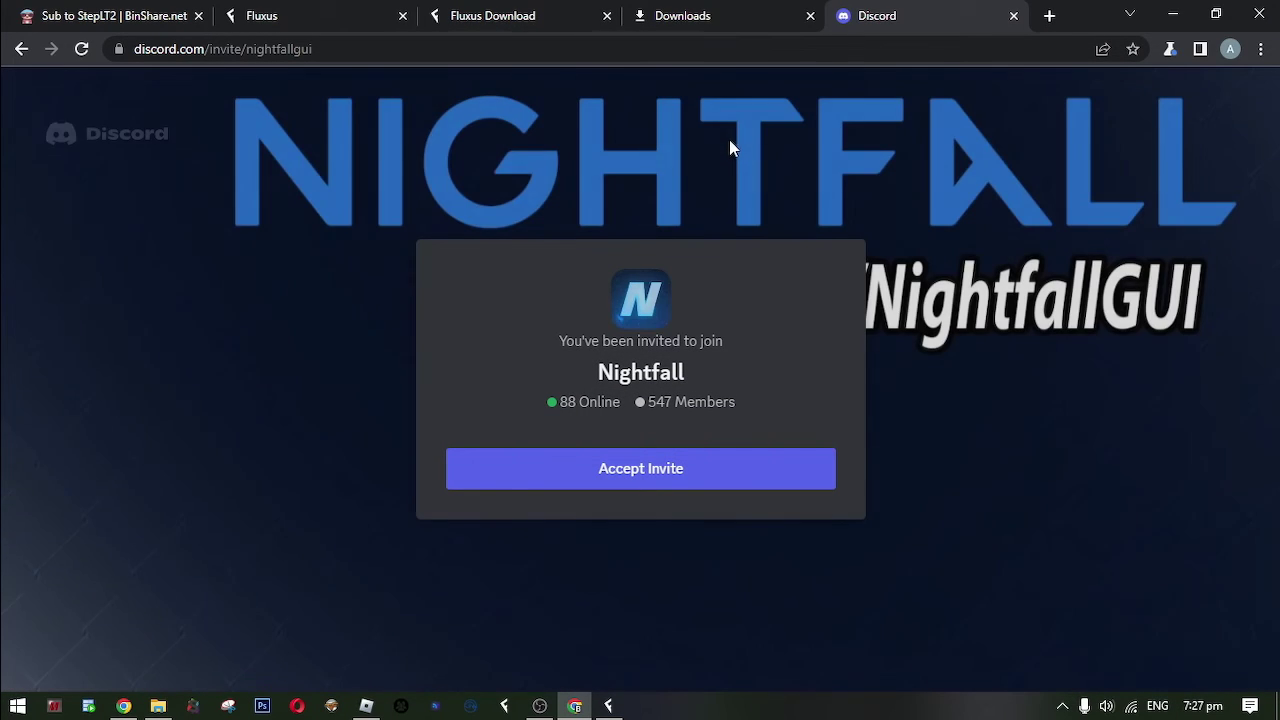
left_click(694, 477)
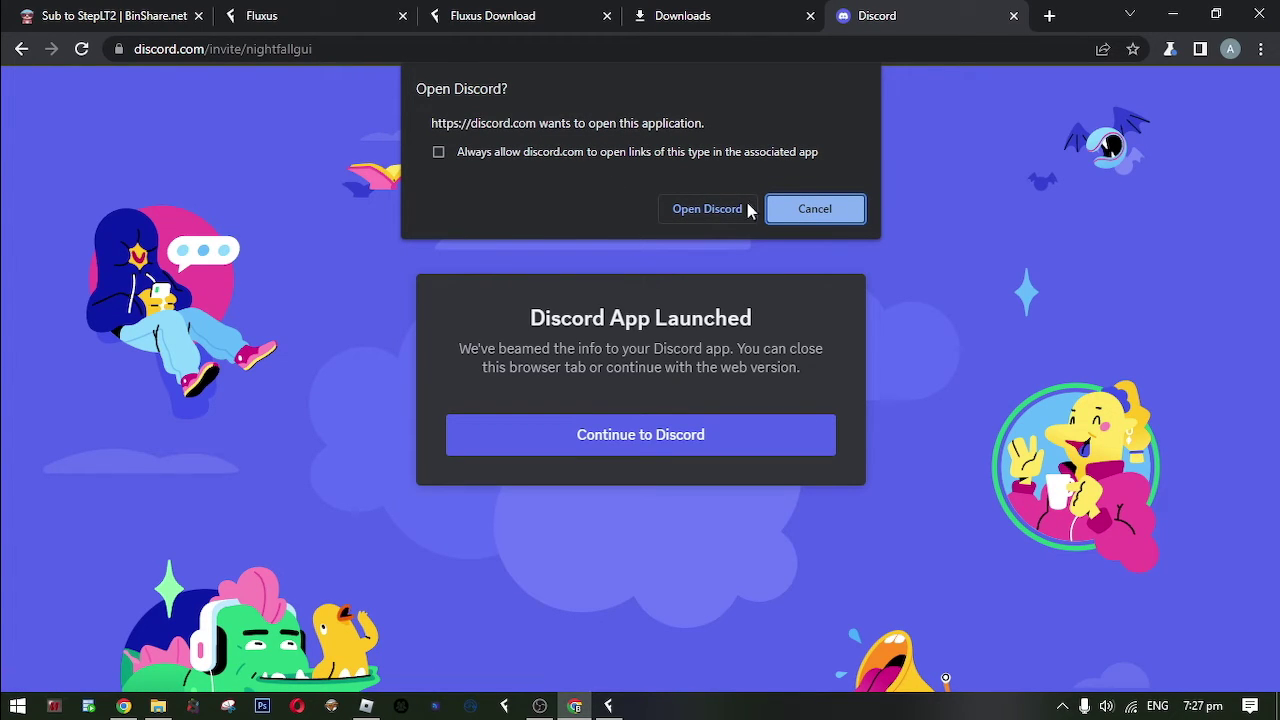
left_click(816, 218)
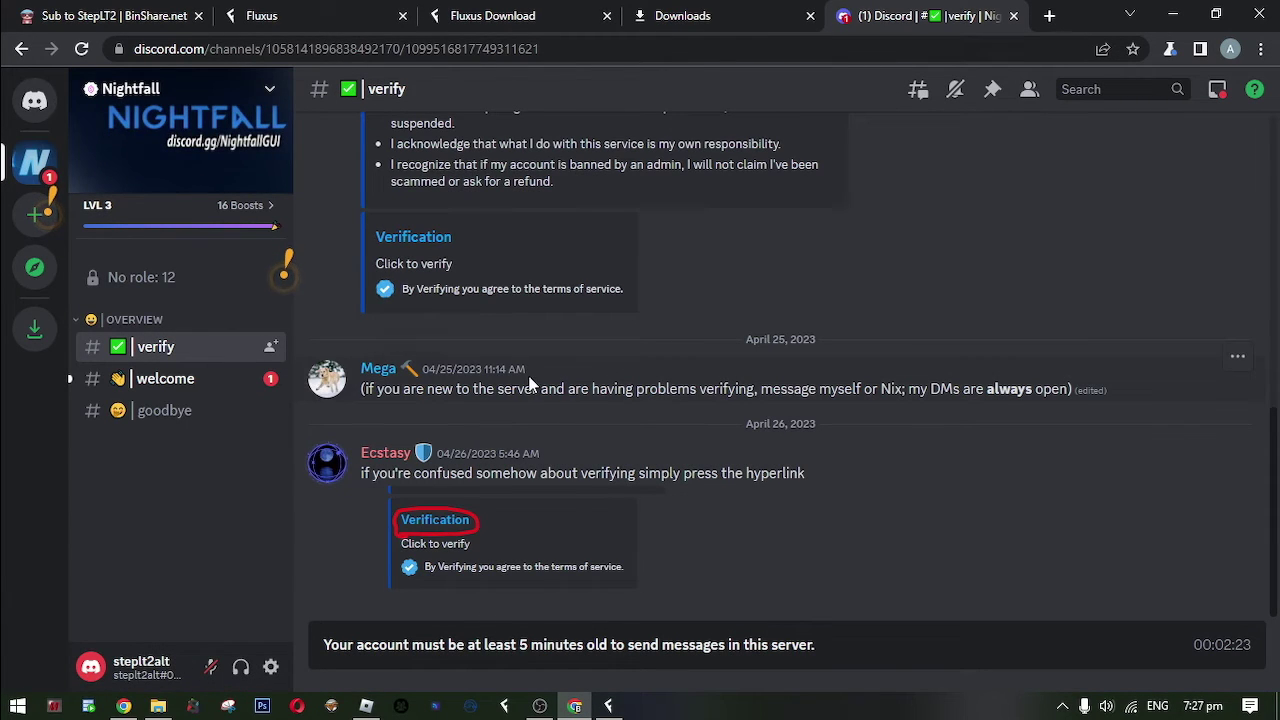
Find the Verification link in the verify channel and confirm leaving Discord for it.
scroll(615, 530, "up", 2)
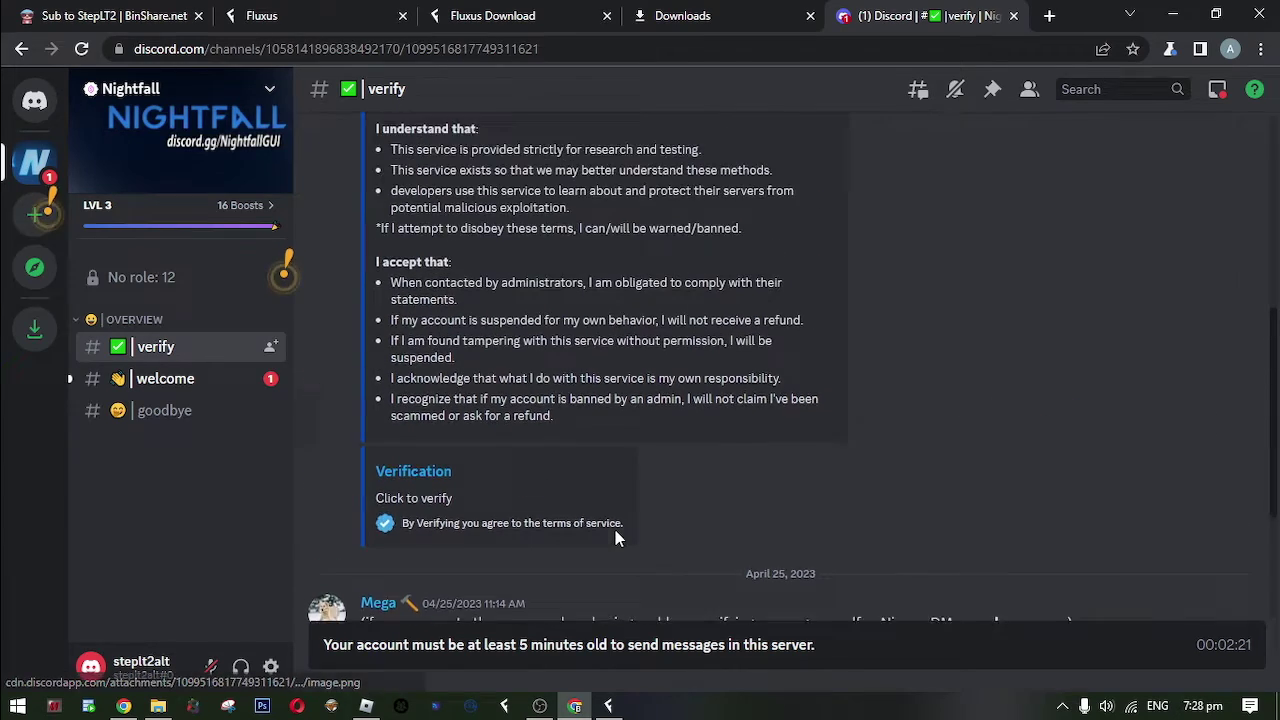
scroll(495, 356, "up", 3)
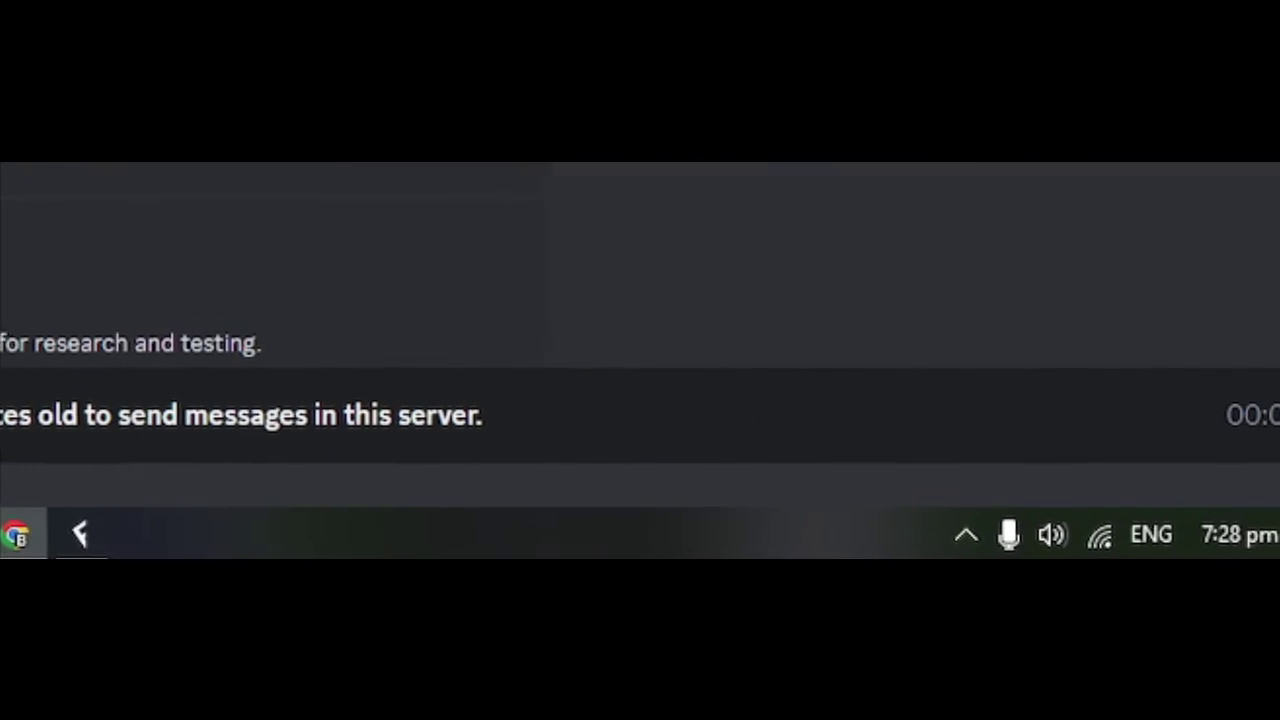
scroll(495, 356, "down", 3)
scroll(495, 358, "down", 4)
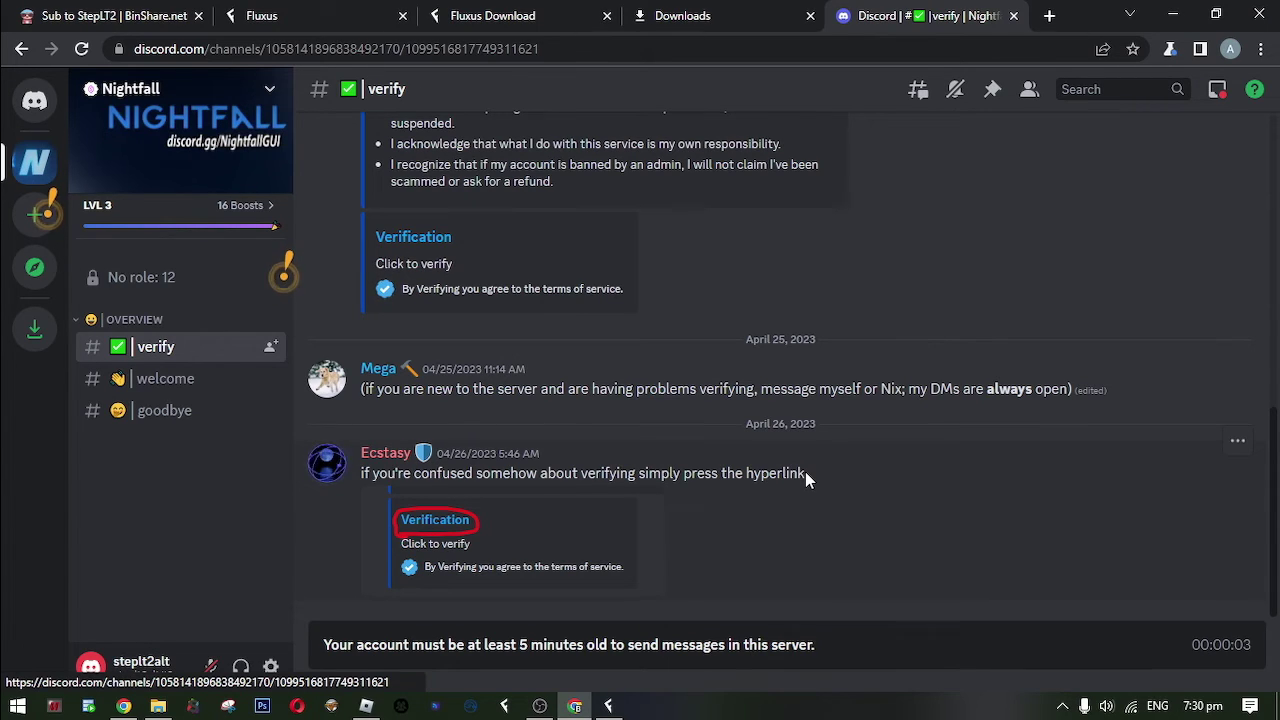
left_click(430, 248)
left_click(714, 440)
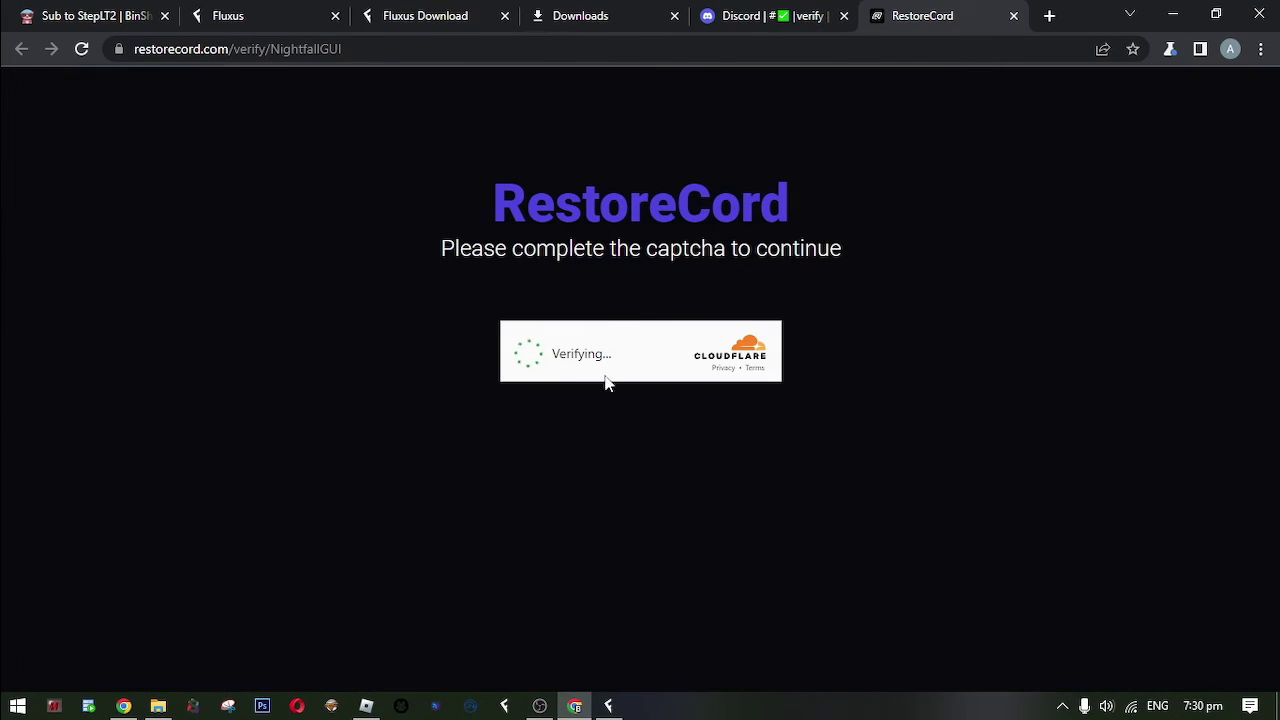
Pass the captcha, start NightfallGUI verification, and authorize the app, retrying after the 502 error.
left_click(575, 372)
left_click(651, 510)
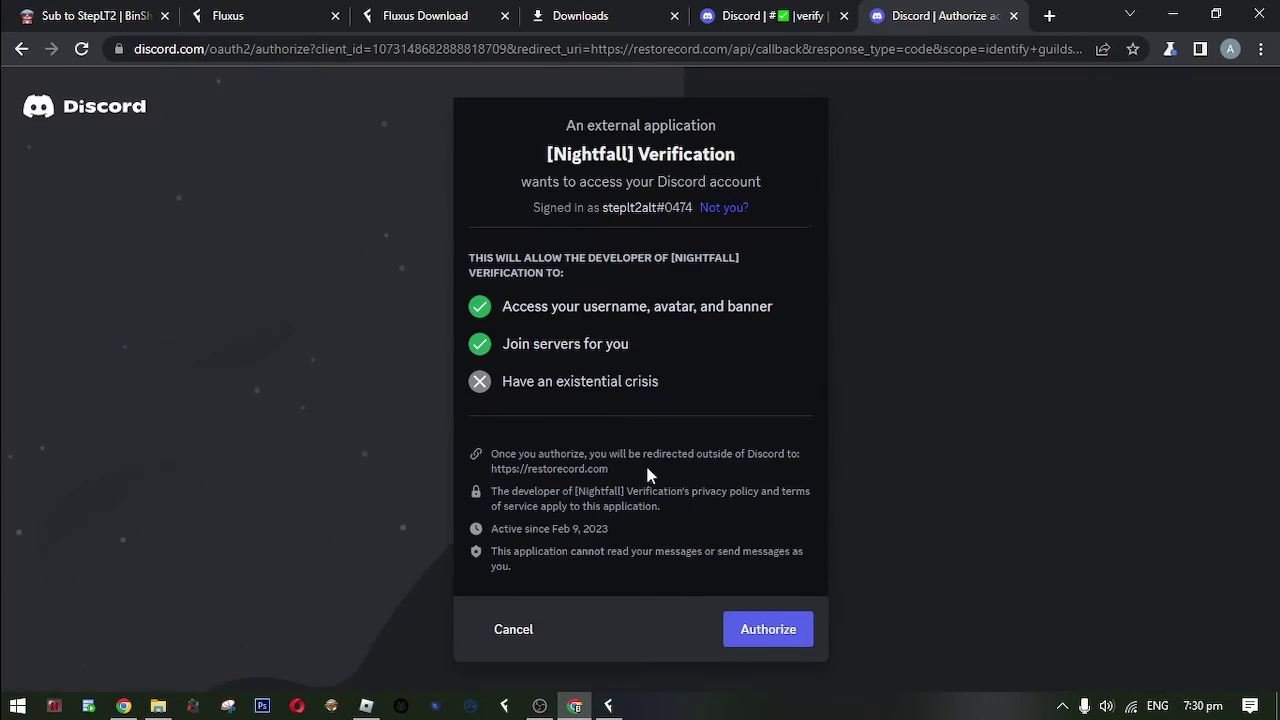
left_click(786, 642)
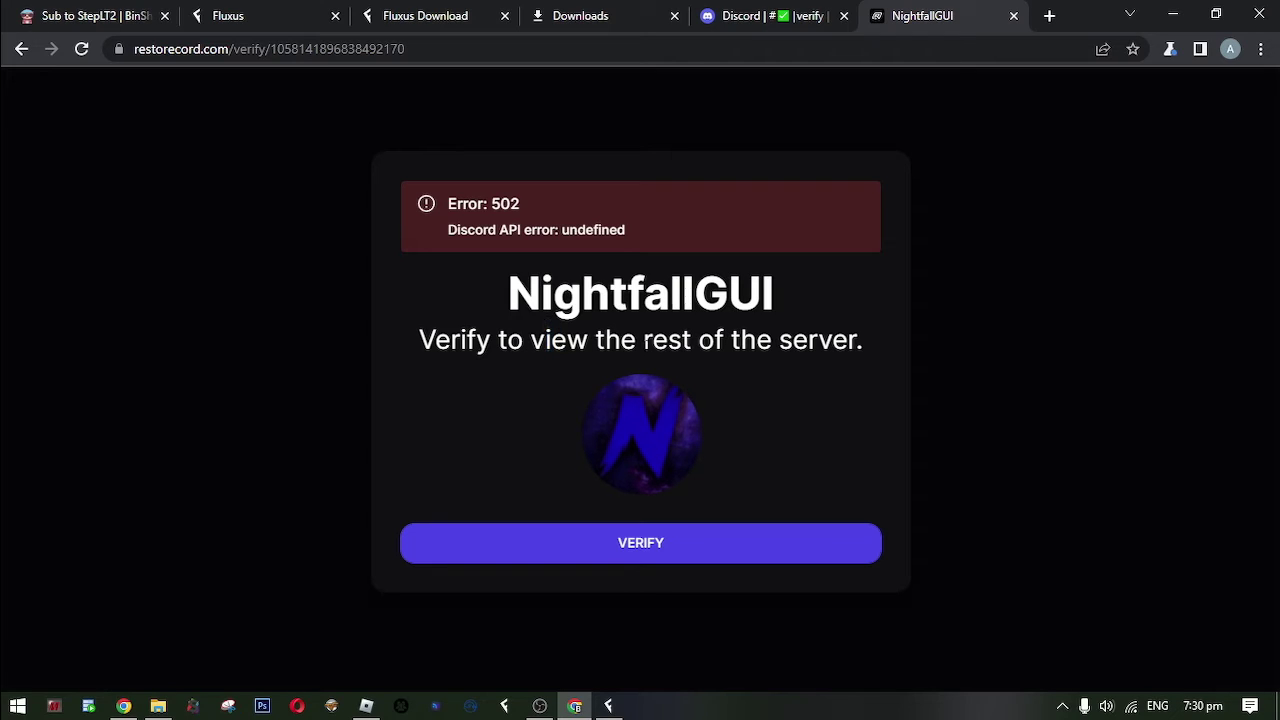
left_click(660, 524)
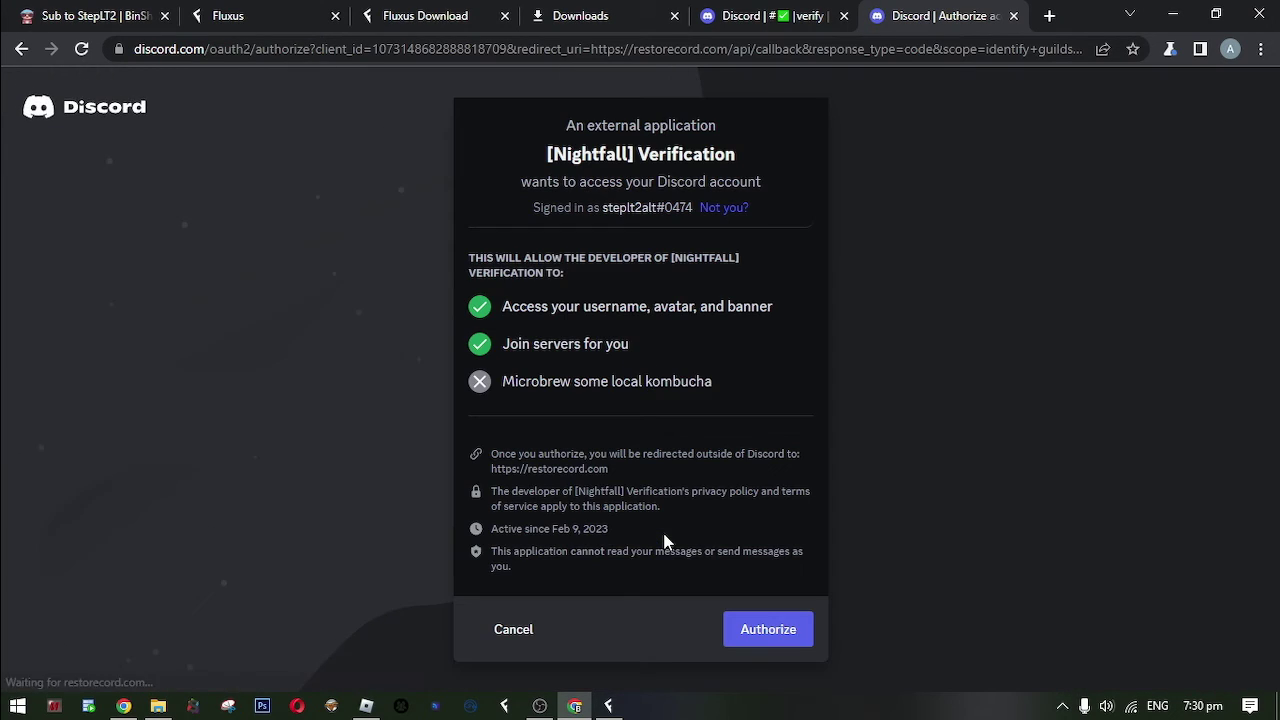
left_click(745, 626)
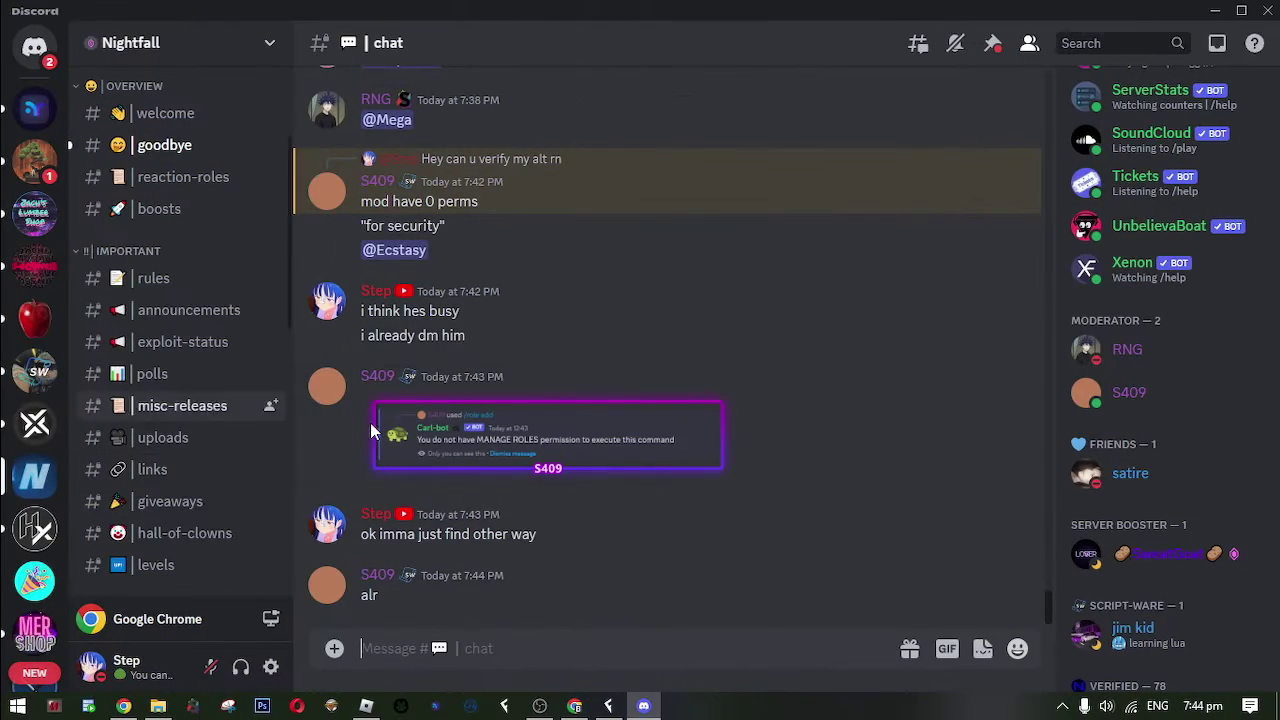
Open the Nightfall script channel in Discord's sidebar.
scroll(206, 463, "up", 2)
scroll(208, 462, "down", 3)
scroll(208, 462, "down", 5)
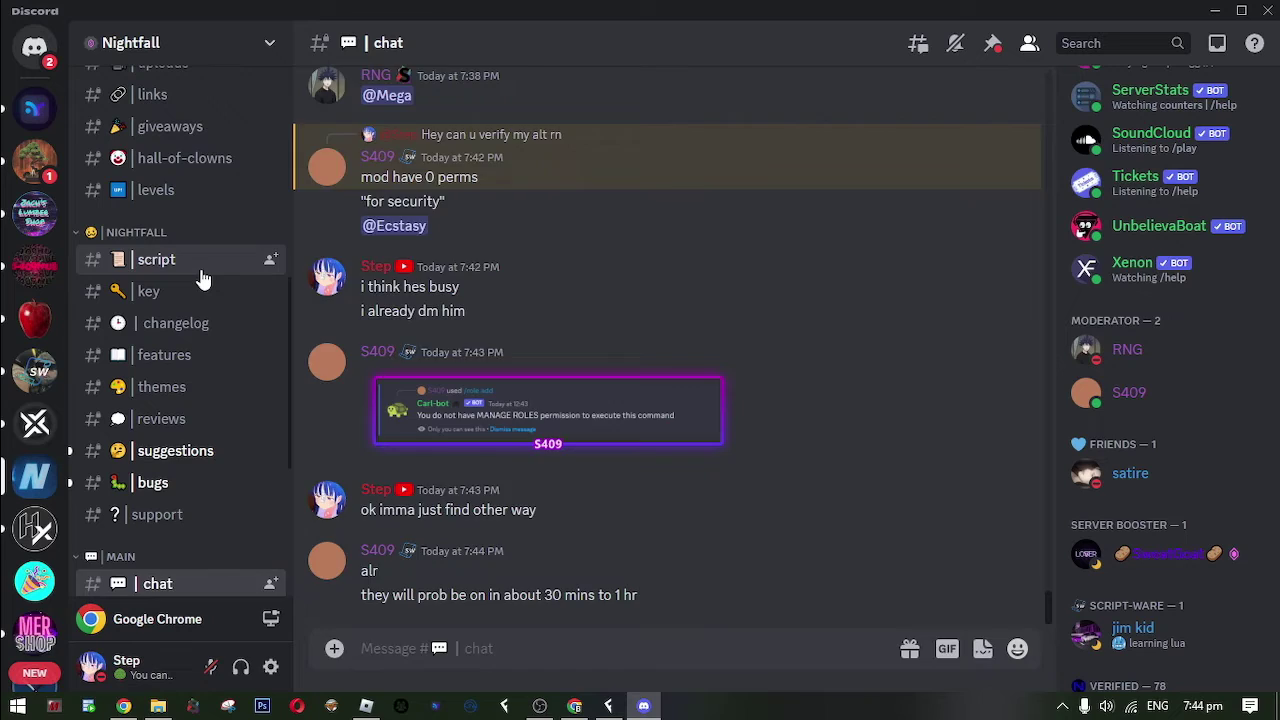
left_click(201, 270)
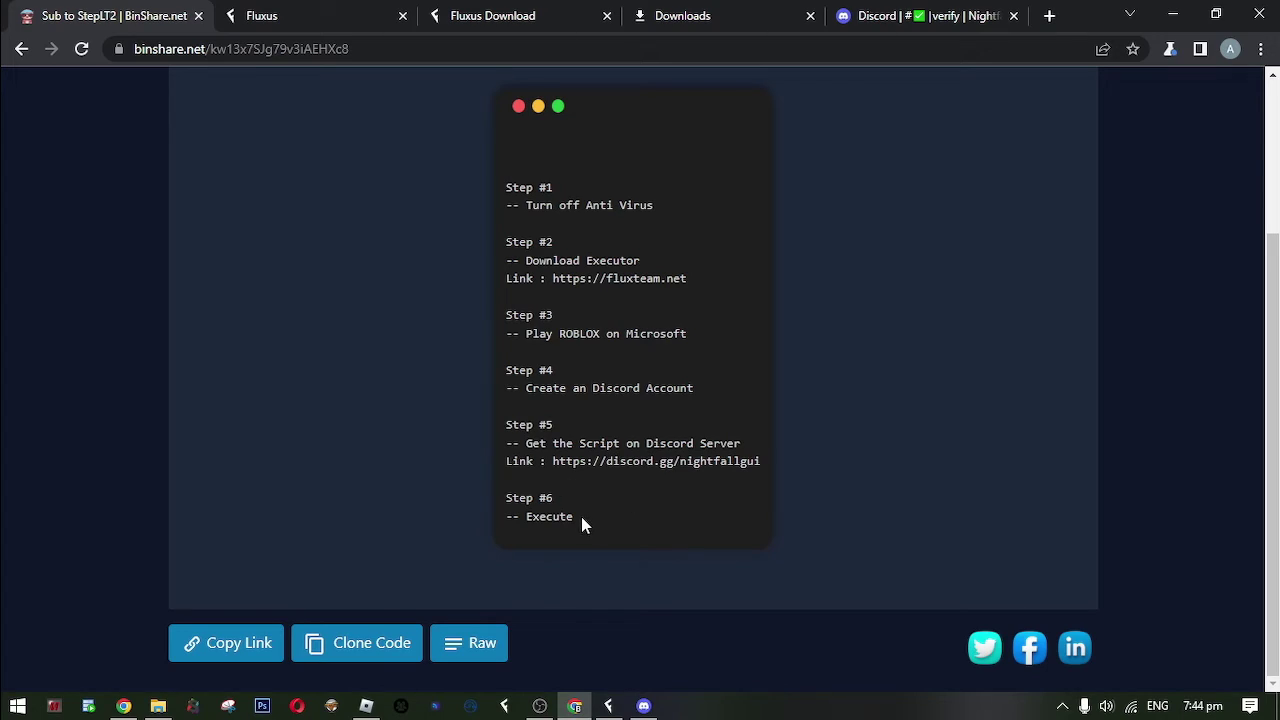
Copy the 2.10.4 Latest Release loadstring line and return to the Roblox window.
left_click_drag(575, 516, 526, 516)
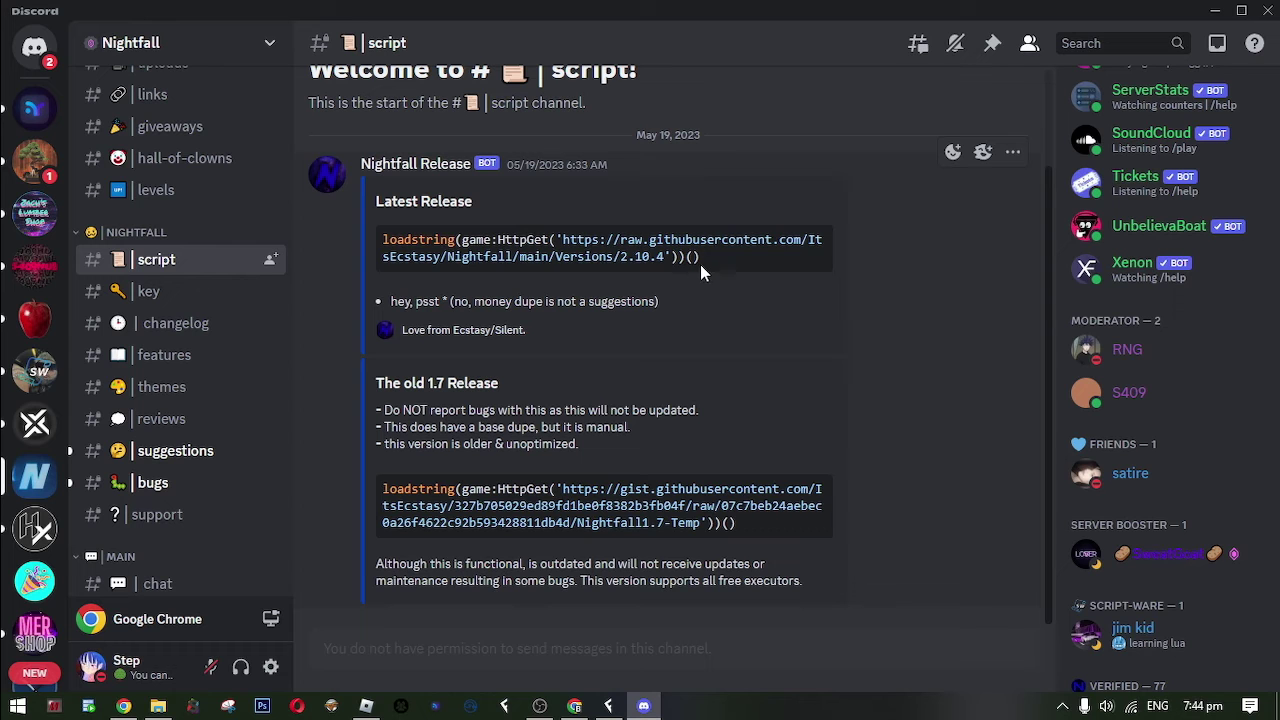
left_click_drag(700, 264, 383, 240)
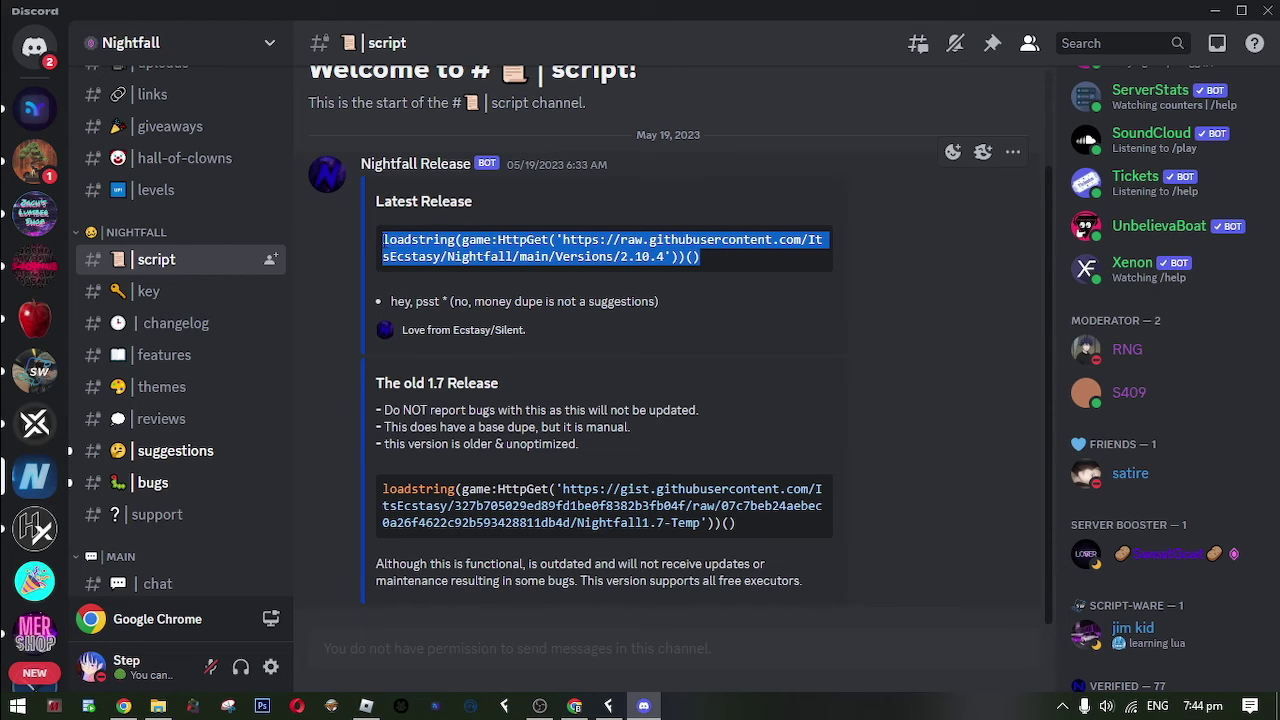
left_click(366, 706)
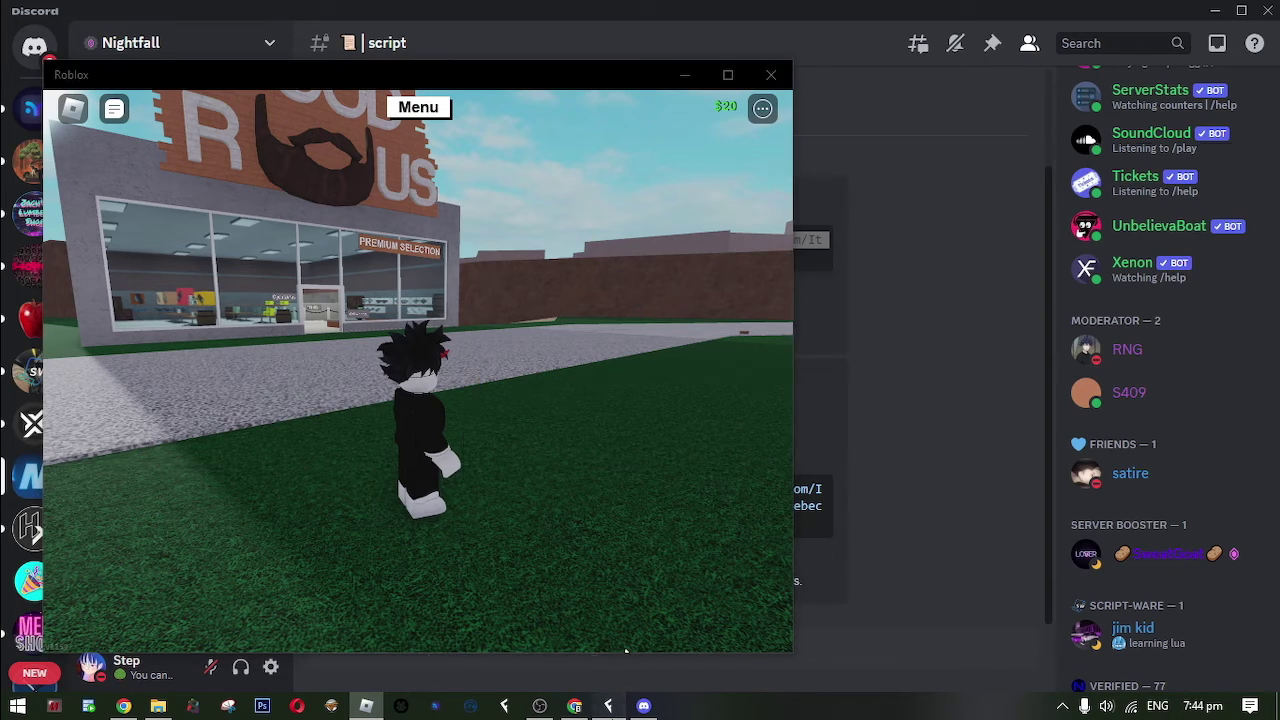
Replace Fluxus Script1's welcome text with the pasted Nightfall loadstring and execute it.
left_click(608, 706)
left_click_drag(653, 164, 964, 198)
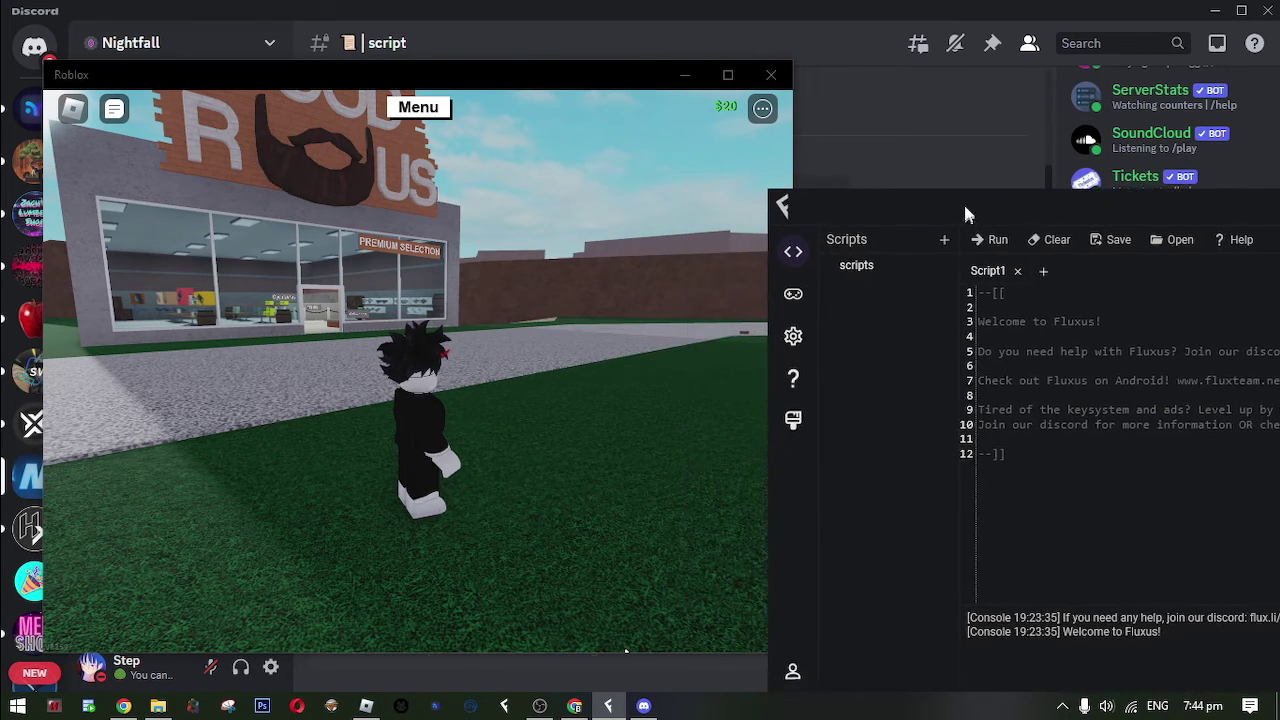
left_click(1081, 474)
key("ctrl+a")
key("ctrl+v")
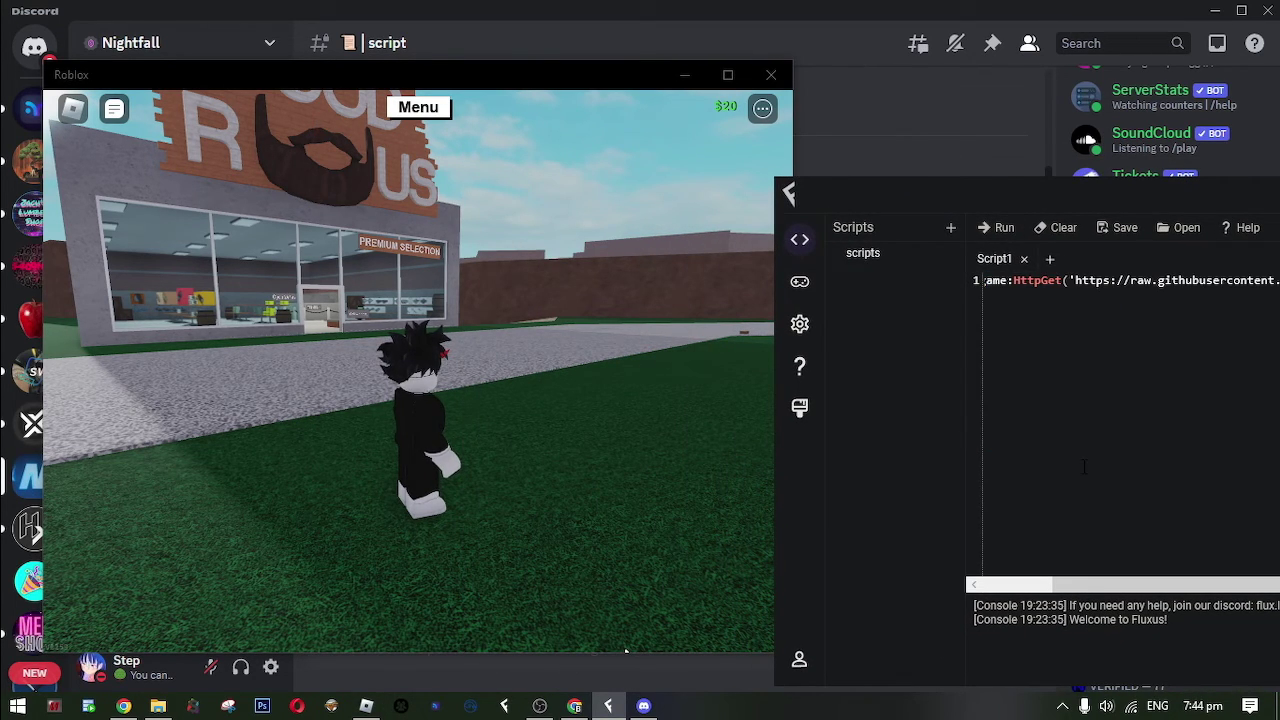
left_click_drag(961, 190, 789, 274)
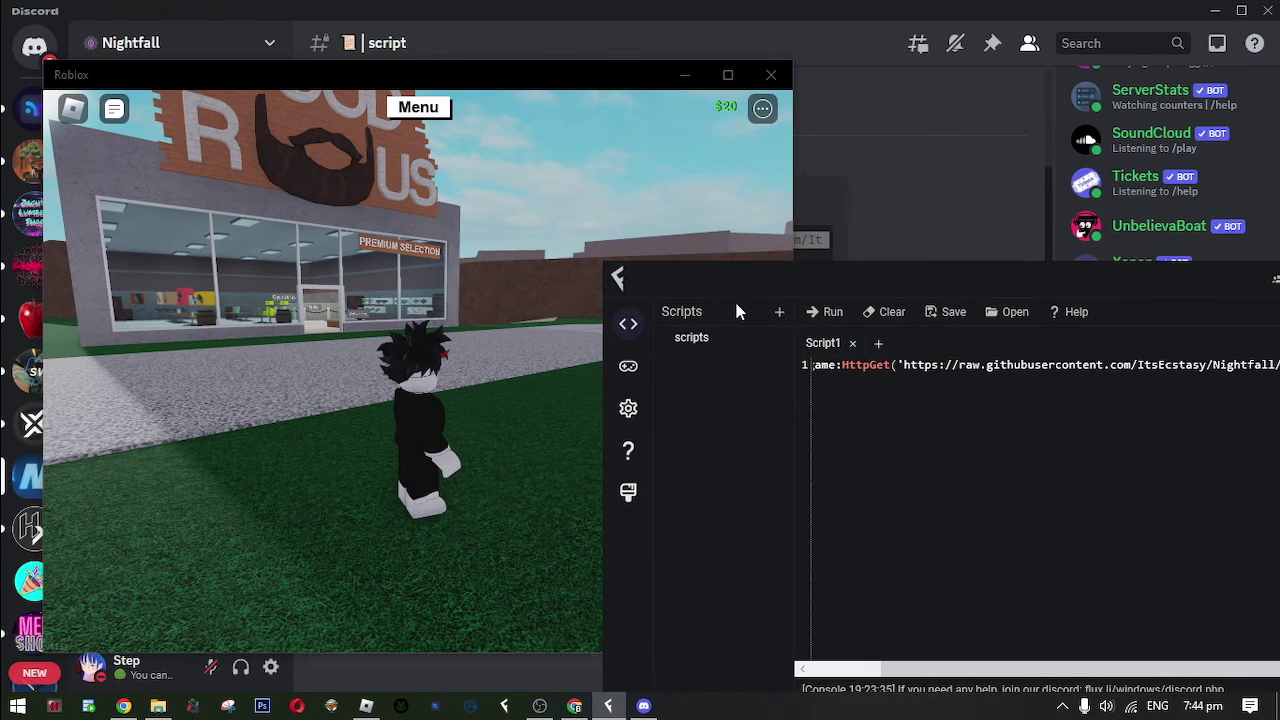
left_click(835, 316)
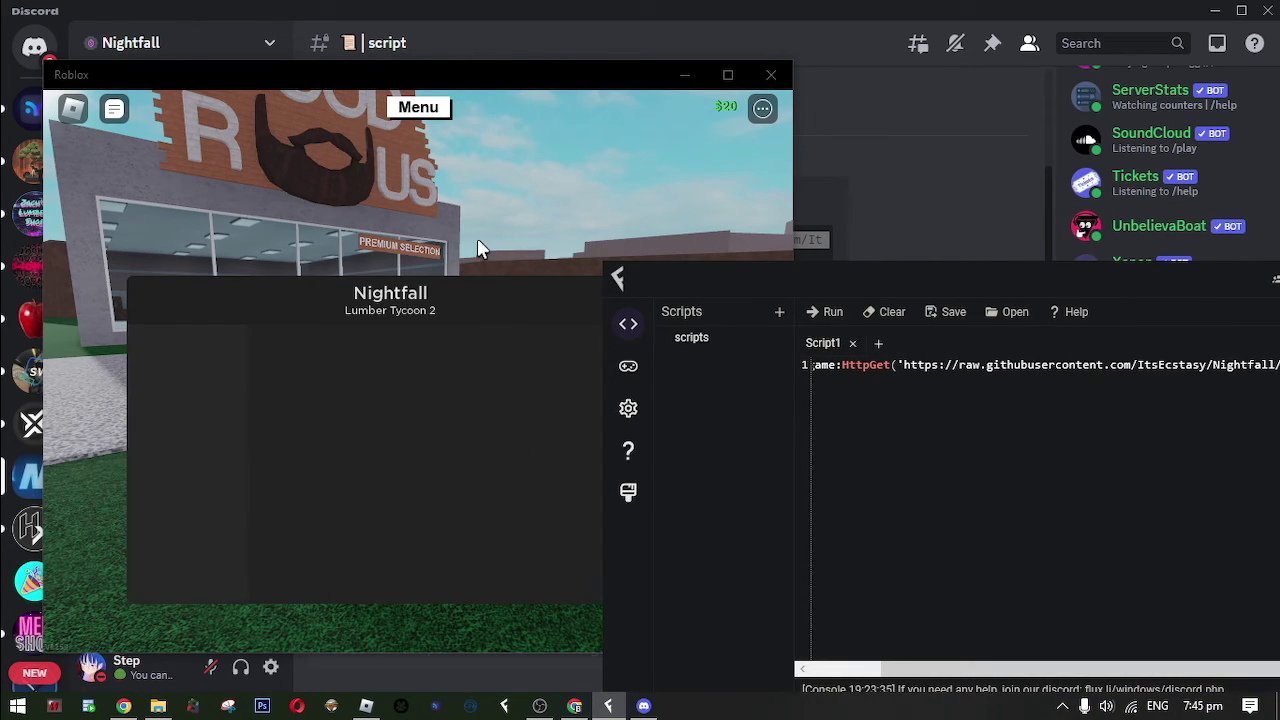
Play Roblox maximized in fullscreen and set Nightfall's Walkspeed slider to 22.
left_click(474, 237)
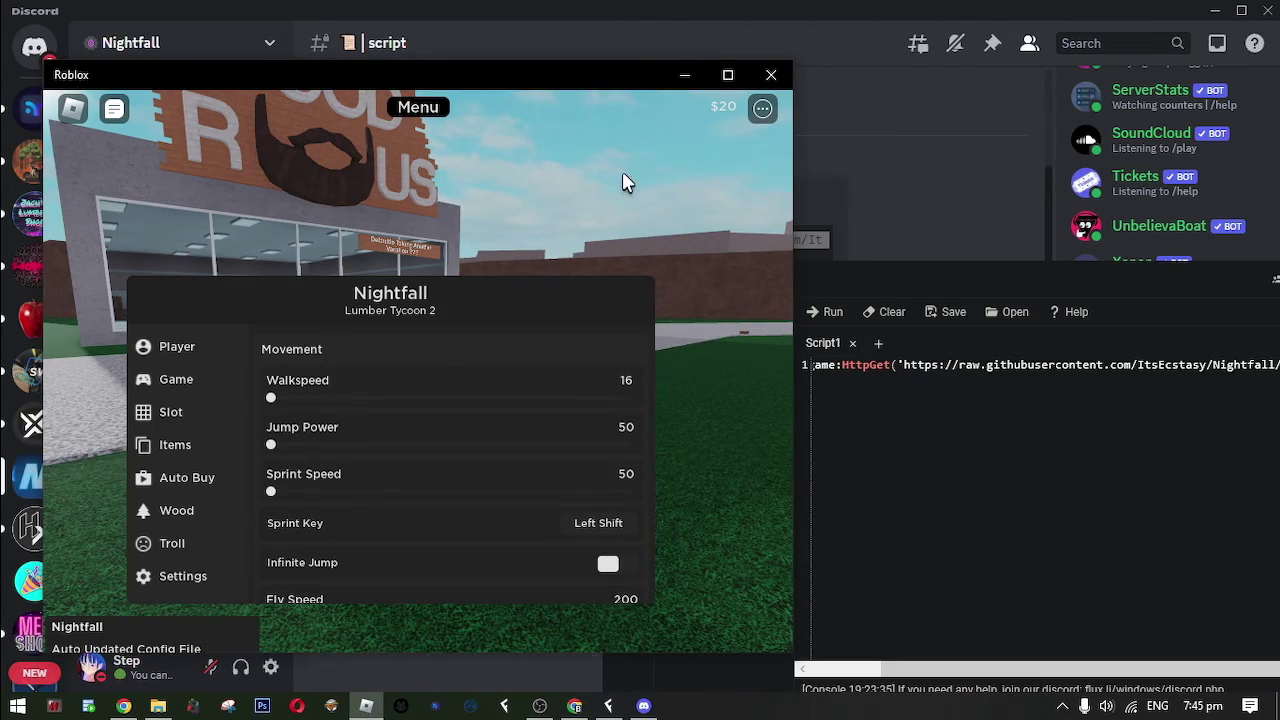
double_click(567, 73)
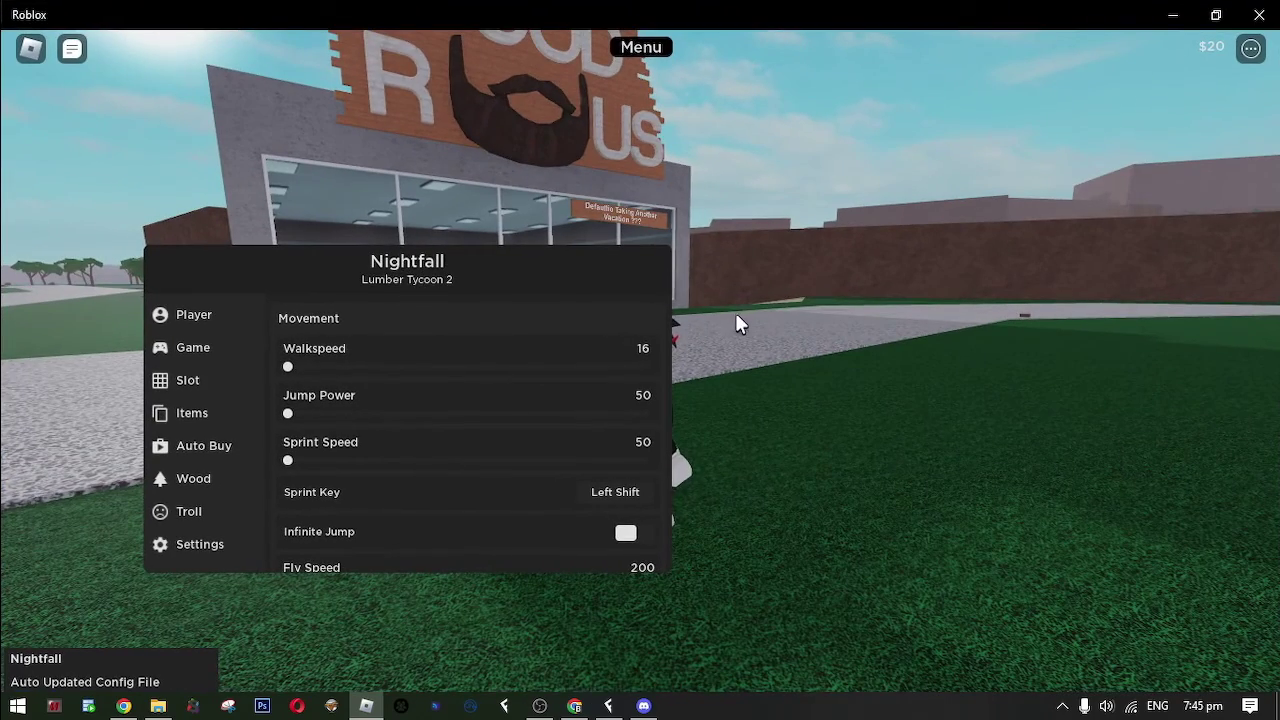
key("F11")
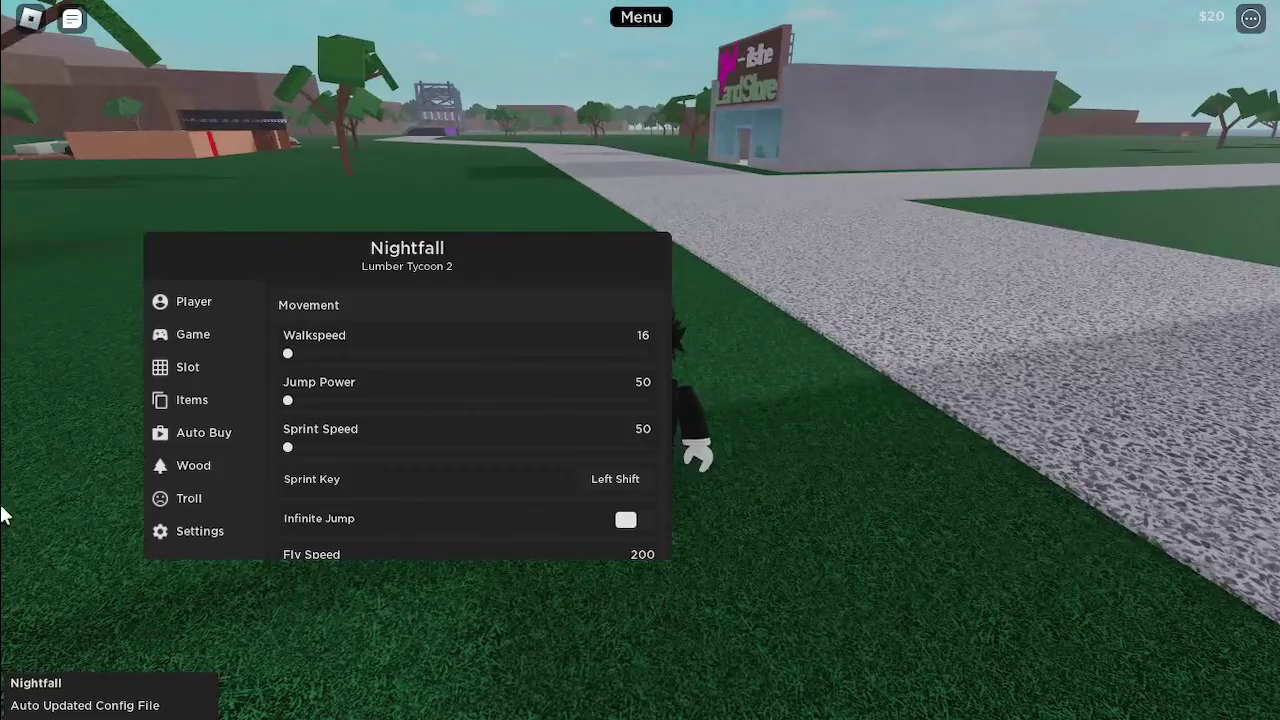
left_click_drag(300, 259, 814, 164)
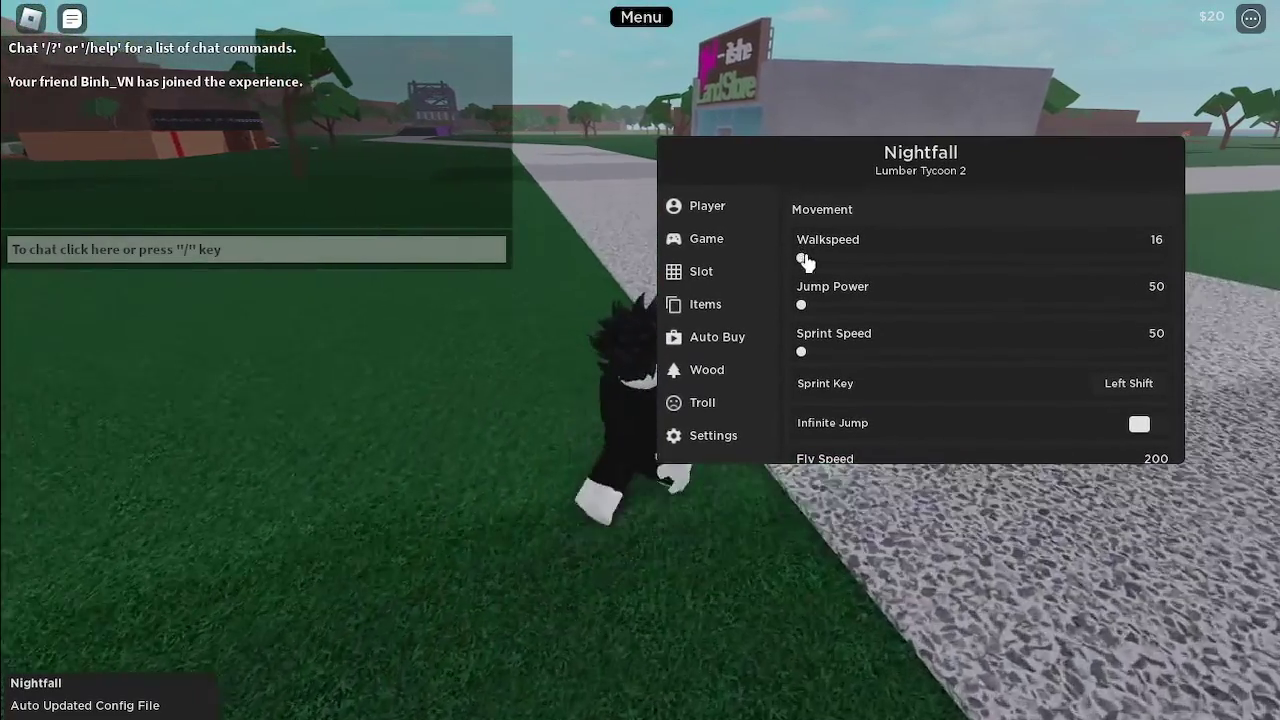
mouse_move(805, 262)
left_mouse_down()
mouse_move(929, 267)
mouse_move(807, 273)
left_mouse_up()
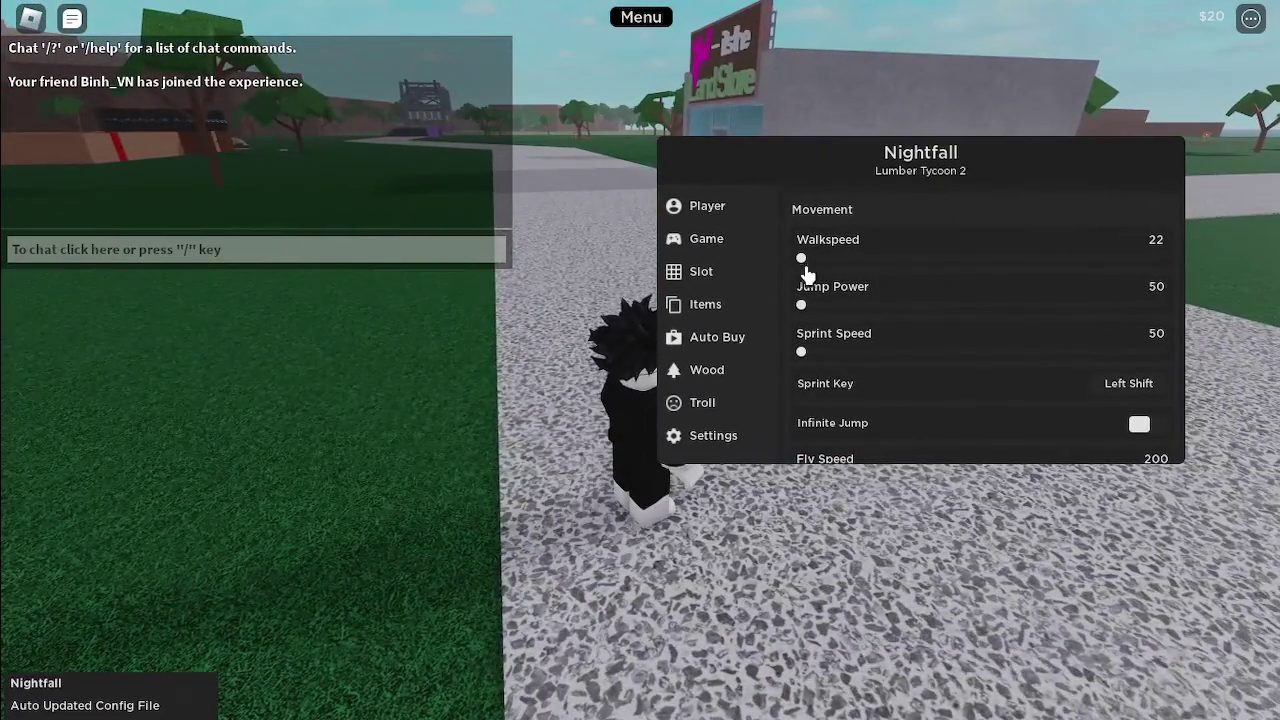
key("s")
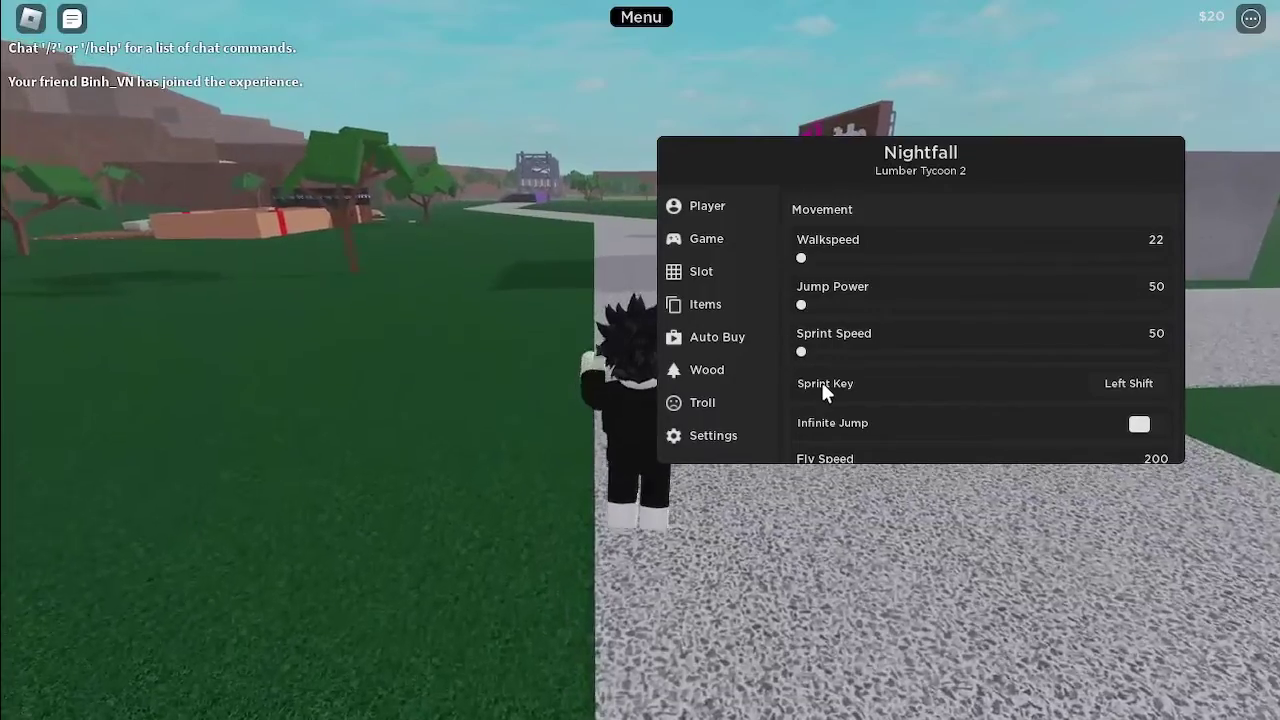
Switch on Christmas Theme under Nightfall's Map Themes to make the map snowy.
scroll(822, 387, "down", 3)
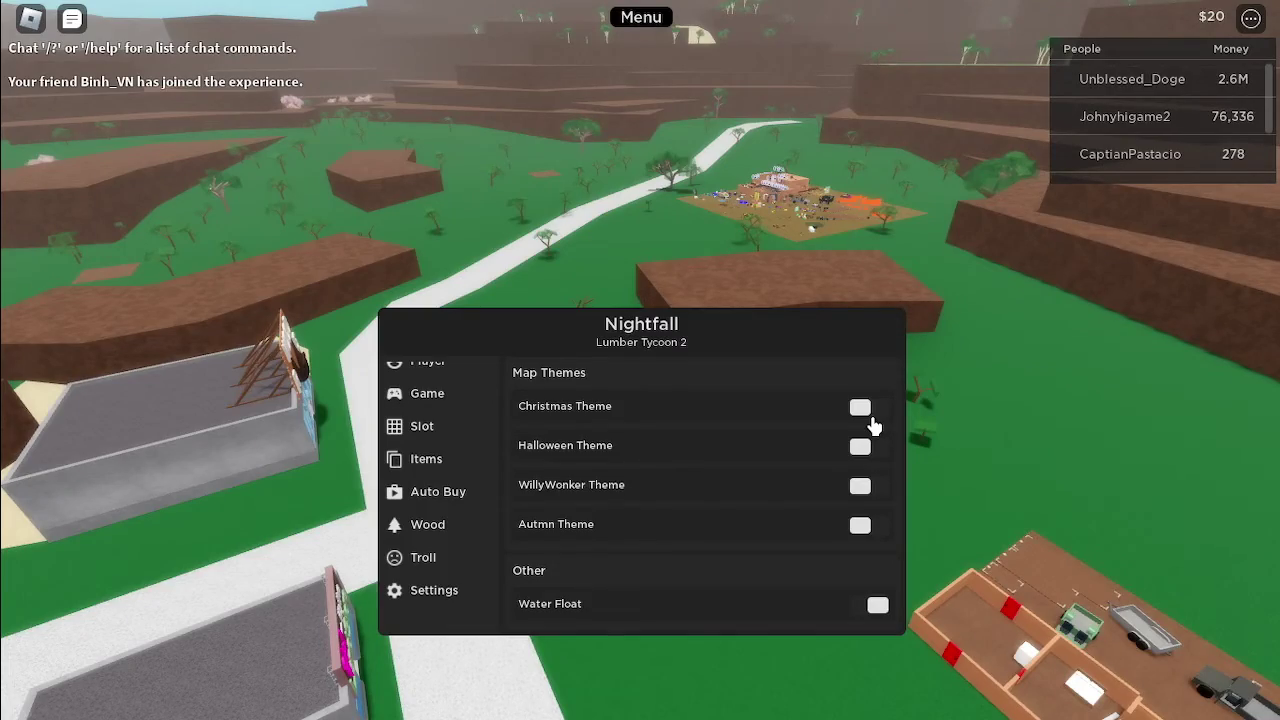
left_click(866, 412)
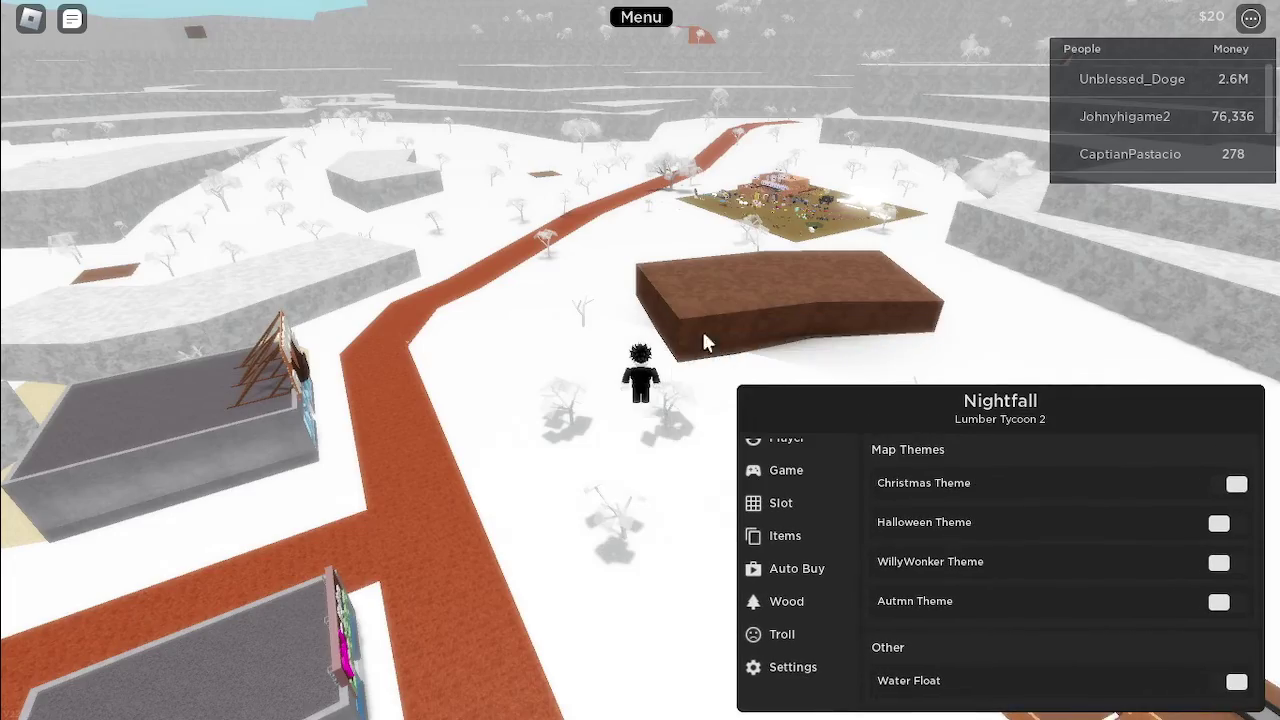
scroll(690, 330, "up", 5)
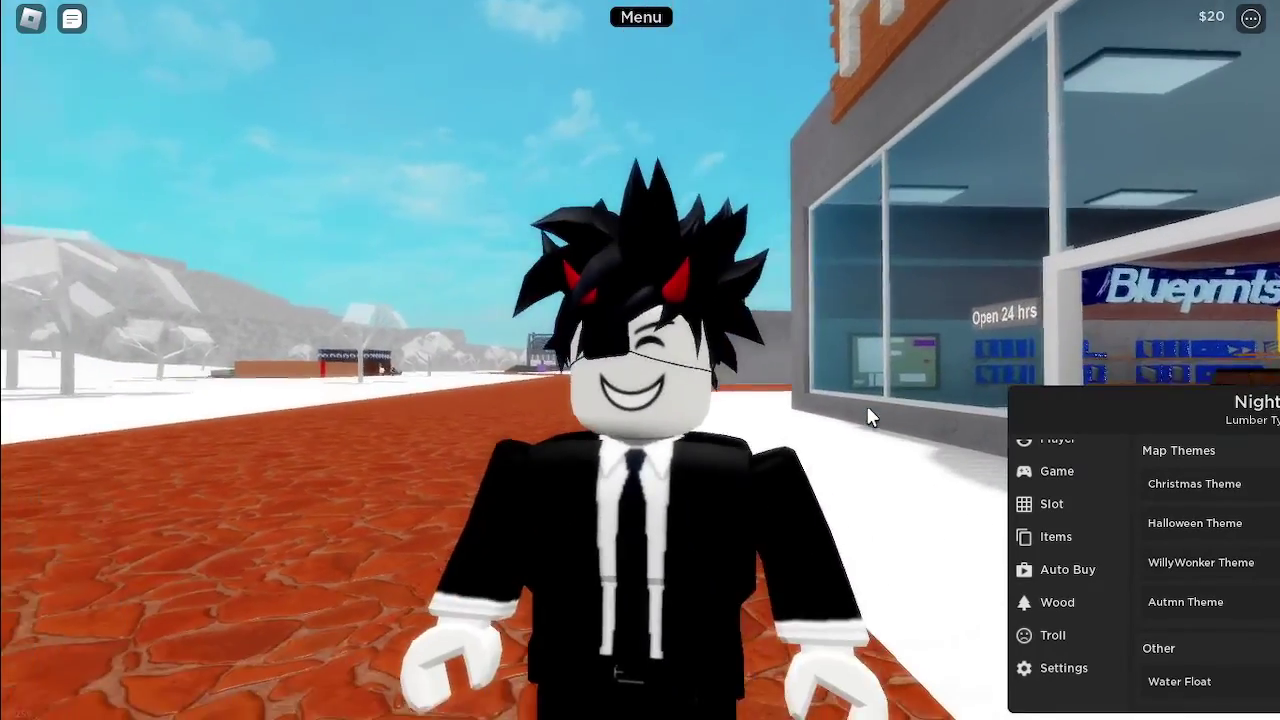
scroll(866, 405, "down", 3)
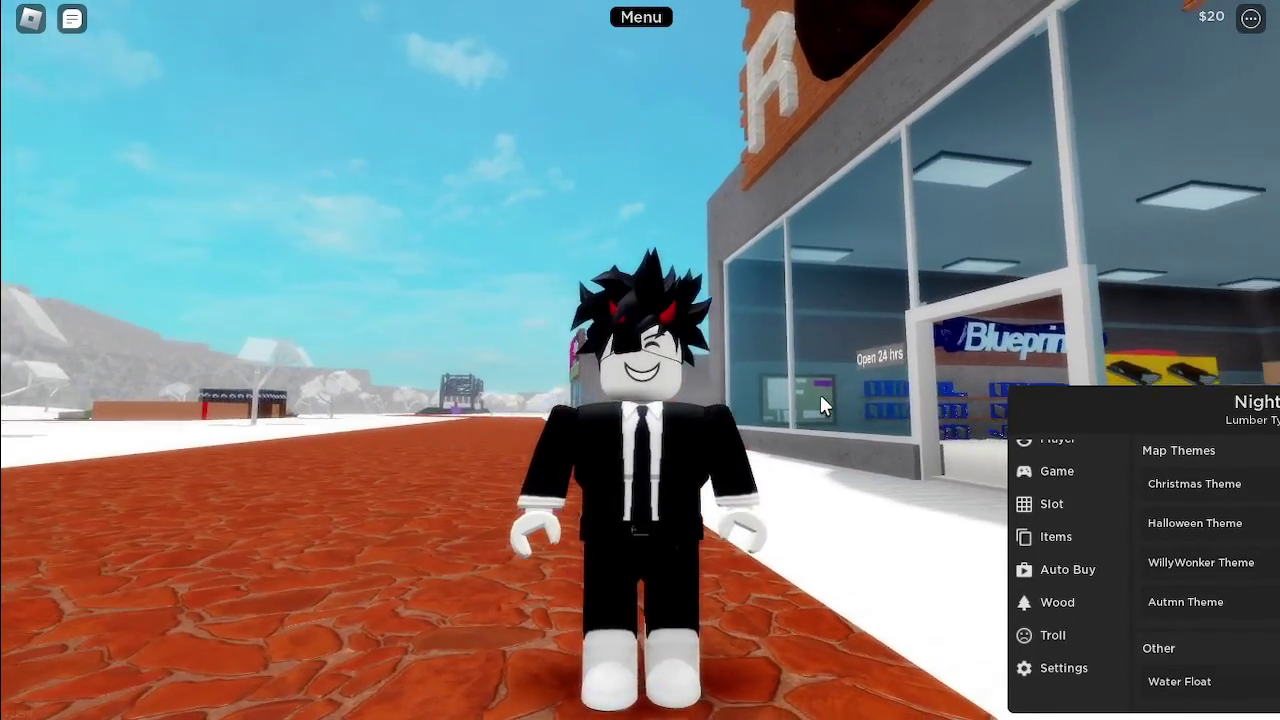
scroll(820, 404, "up", 3)
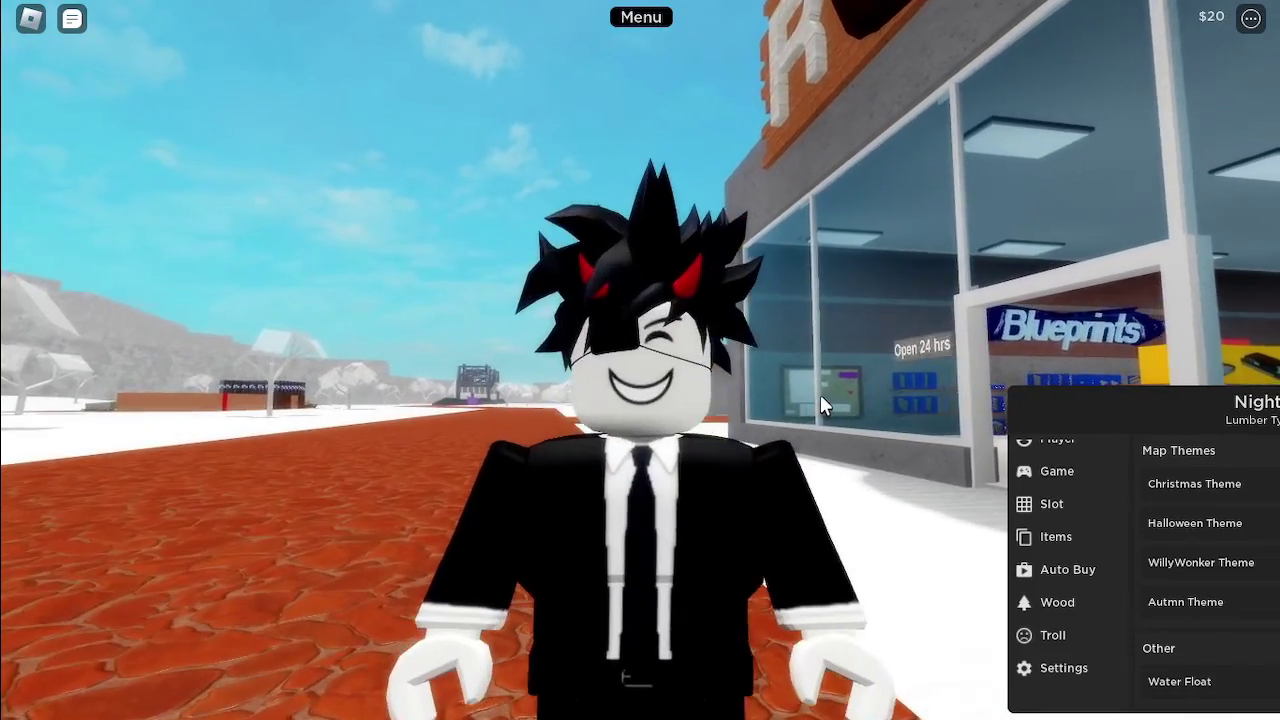